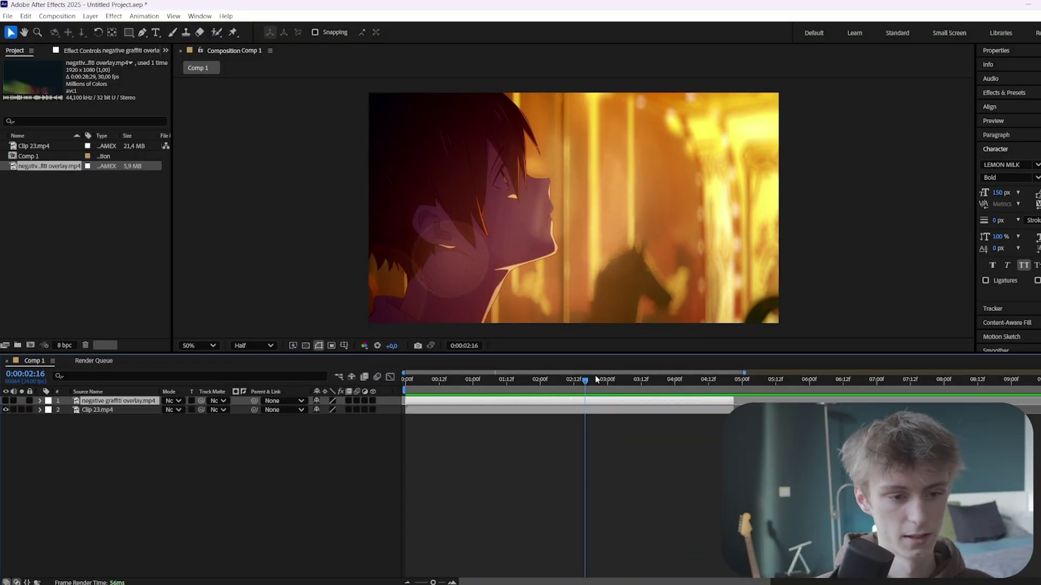
# Make the negative graffiti overlay.mp4 layer visible and scrub to around 02:08
pyautogui.moveTo(596, 379); pyautogui.dragTo(492, 379)
pyautogui.moveTo(576, 386); pyautogui.dragTo(644, 386)
pyautogui.click(5, 401)
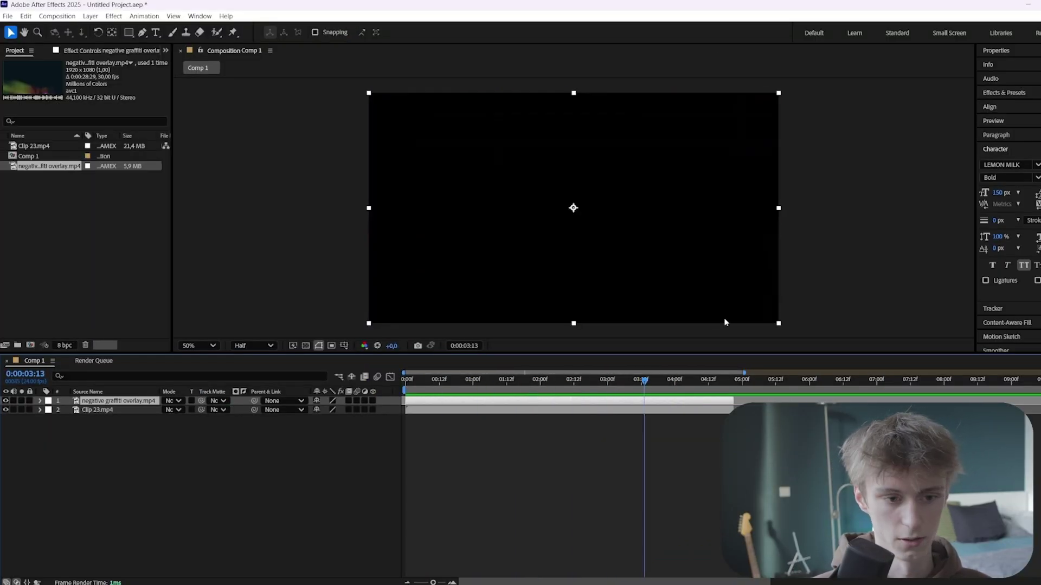
pyautogui.click(560, 380)
pyautogui.moveTo(557, 381)
pyautogui.mouseDown()
pyautogui.moveTo(514, 381)
pyautogui.moveTo(643, 382)
pyautogui.moveTo(509, 381)
pyautogui.moveTo(569, 385)
pyautogui.mouseUp()
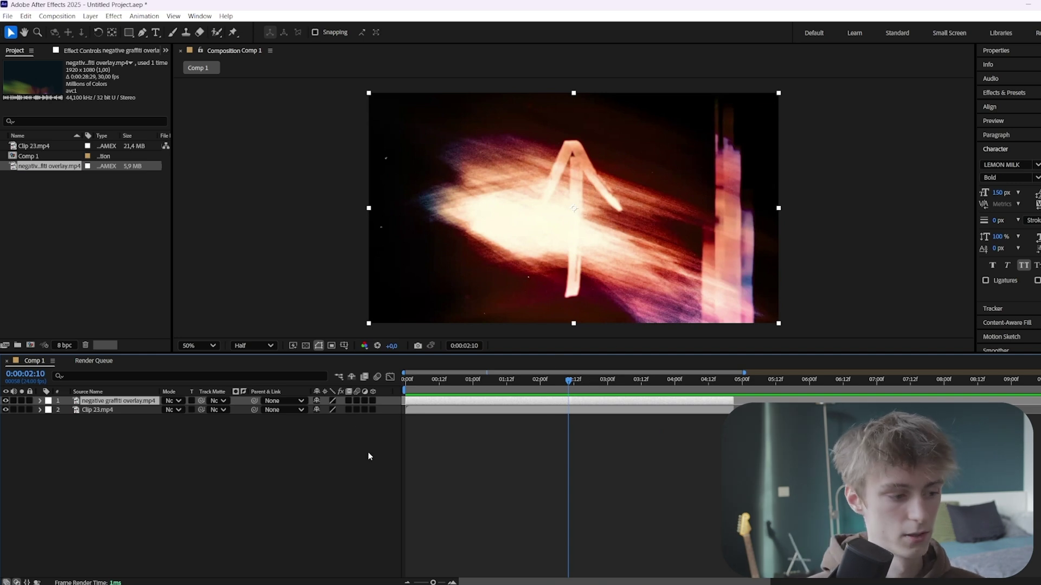
# Deselect the layer and show the blend mode and track matte columns with F4
pyautogui.click(66, 436)
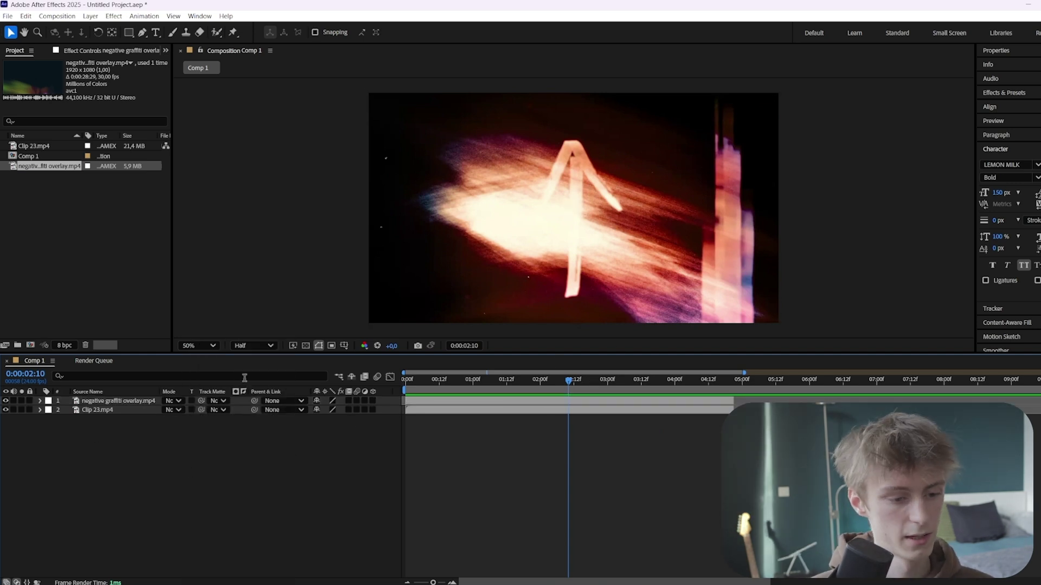
pyautogui.click(16, 582)
pyautogui.click(17, 582)
pyautogui.click(16, 582)
pyautogui.click(16, 582)
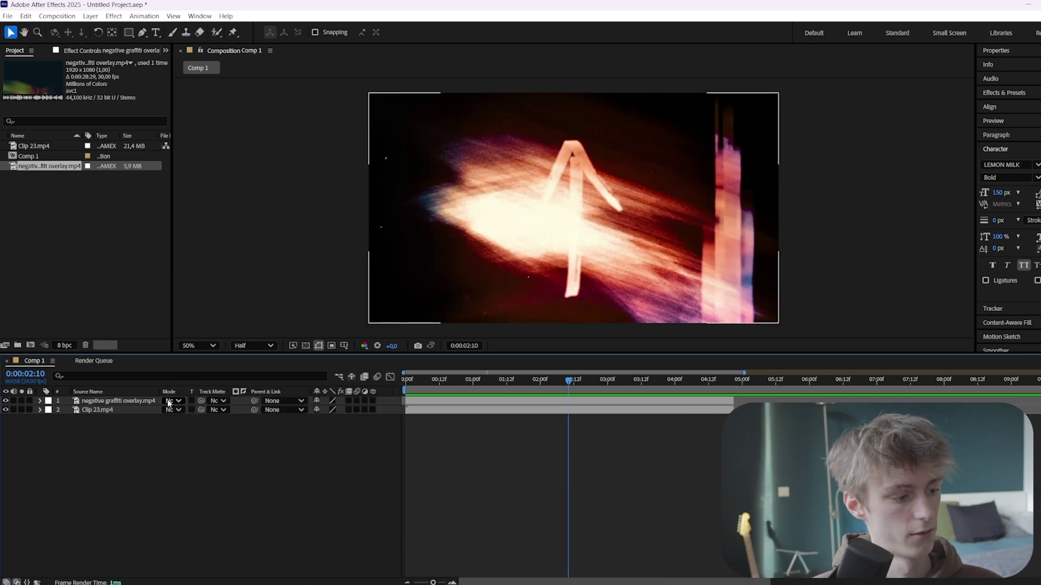
# Change layer 1's blend mode from Normal to Multiply
pyautogui.click(173, 402)
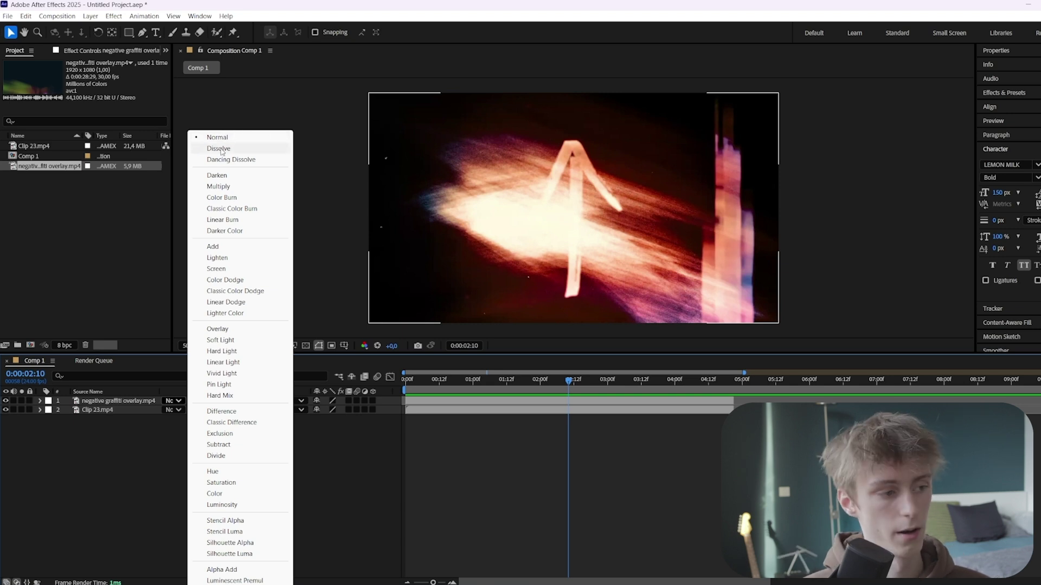
pyautogui.click(217, 138)
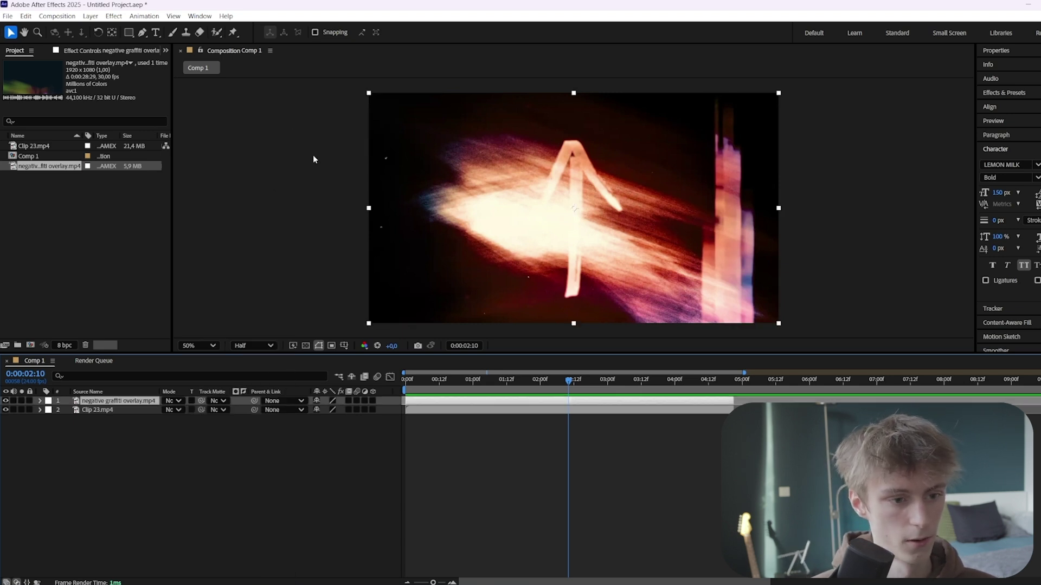
pyautogui.click(173, 401)
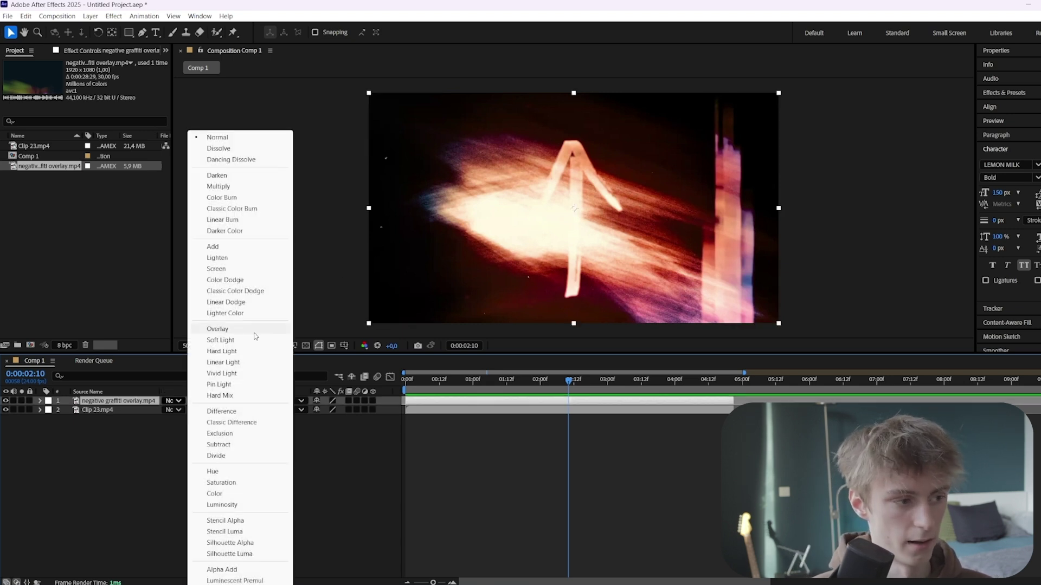
pyautogui.click(233, 150)
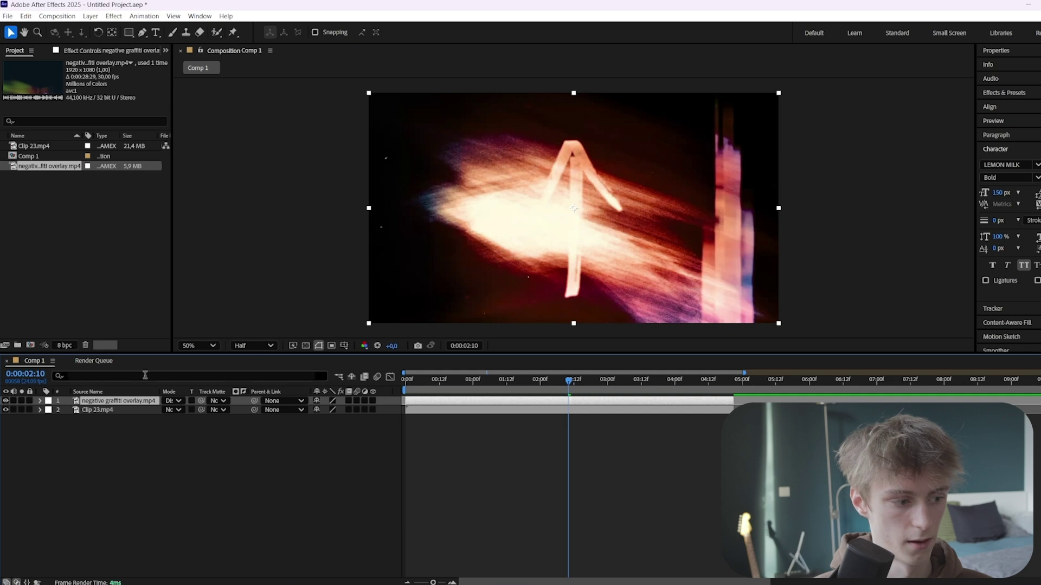
pyautogui.click(173, 401)
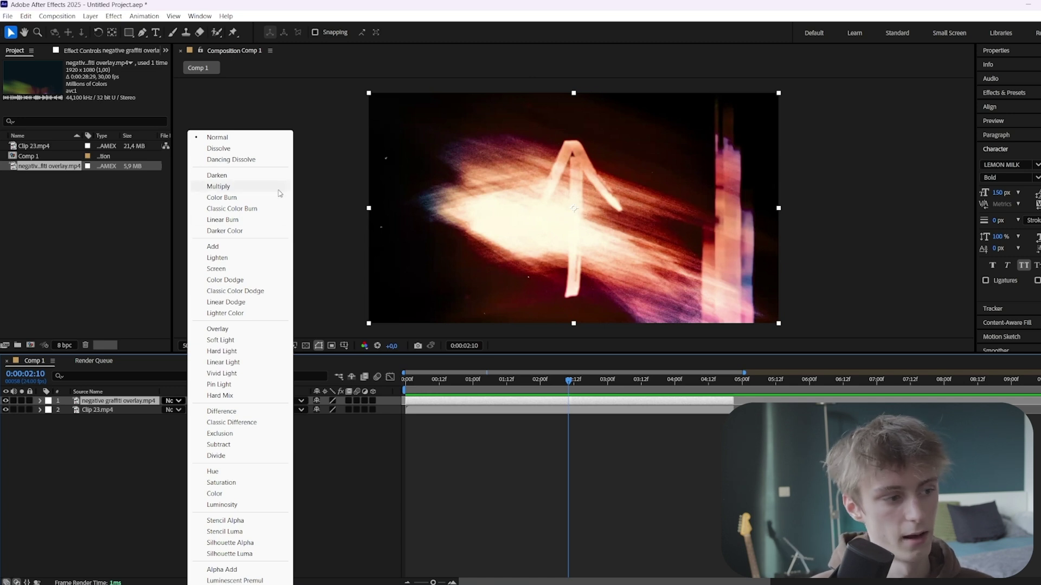
pyautogui.click(219, 186)
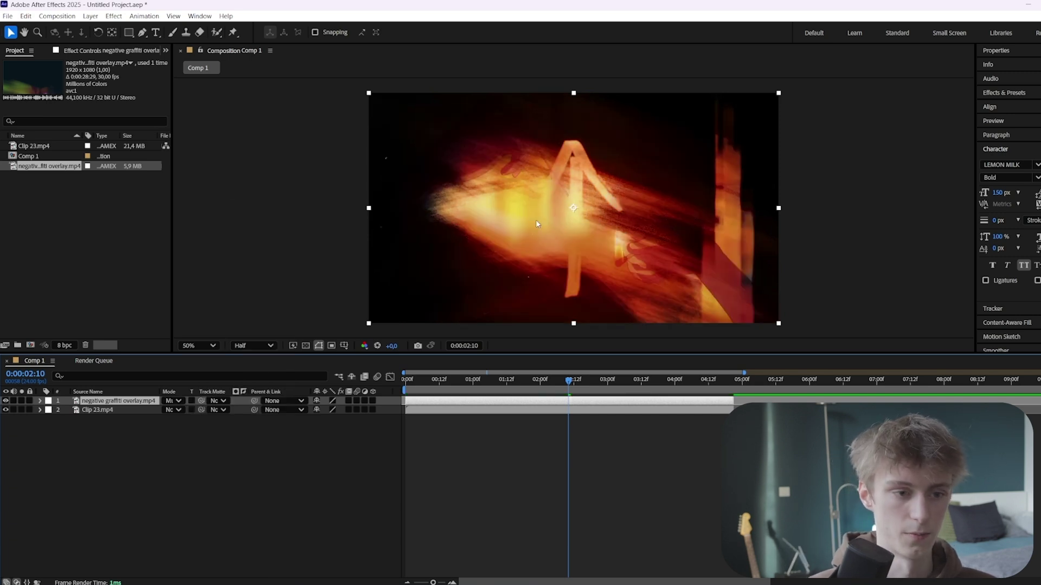
# At 02:19, switch the graffiti overlay to Linear Burn, then to Darker Color
pyautogui.moveTo(579, 387)
pyautogui.mouseDown()
pyautogui.moveTo(644, 383)
pyautogui.moveTo(582, 383)
pyautogui.moveTo(594, 383)
pyautogui.mouseUp()
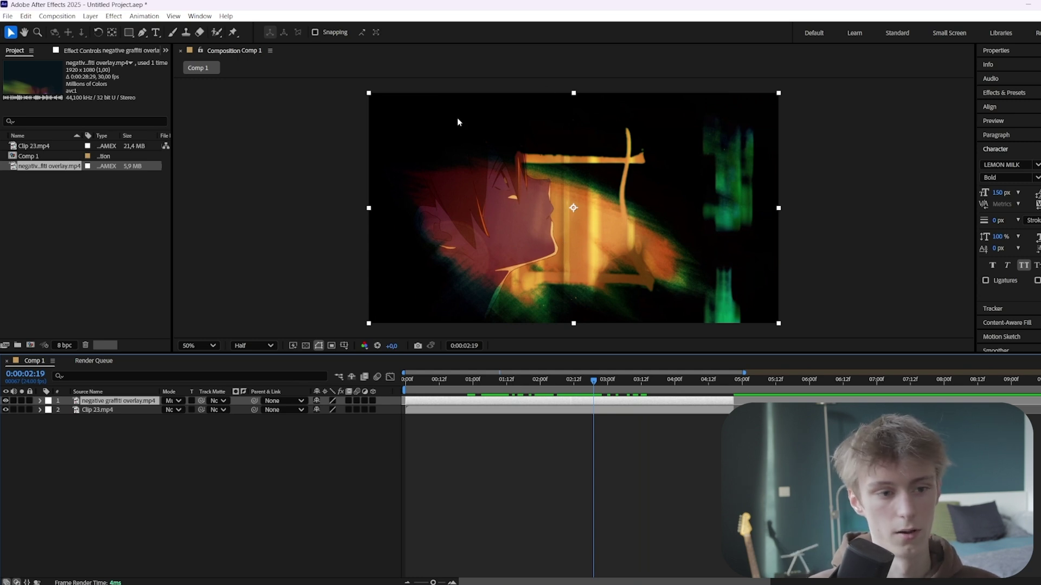
pyautogui.click(171, 400)
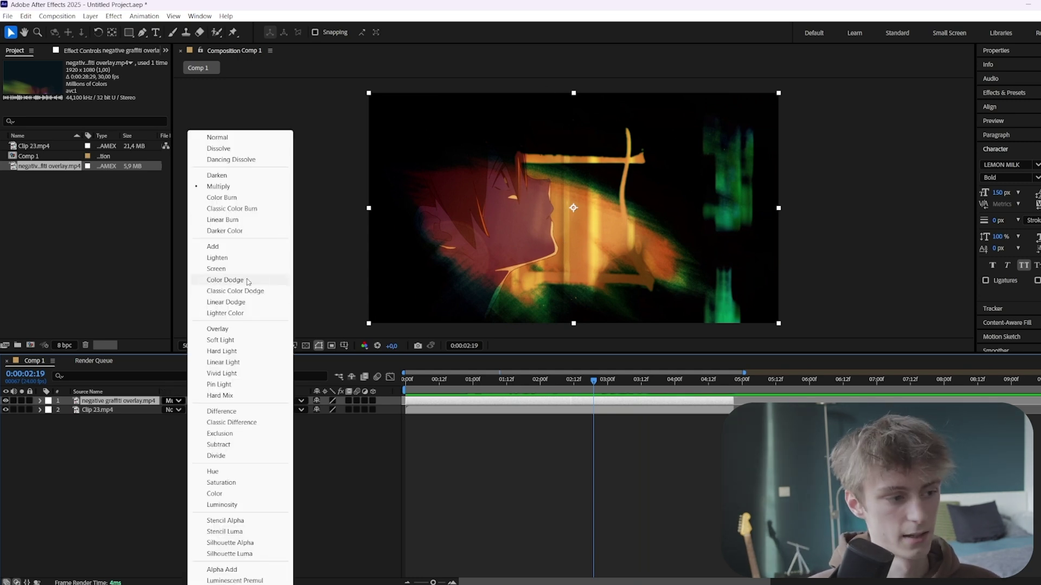
pyautogui.click(228, 220)
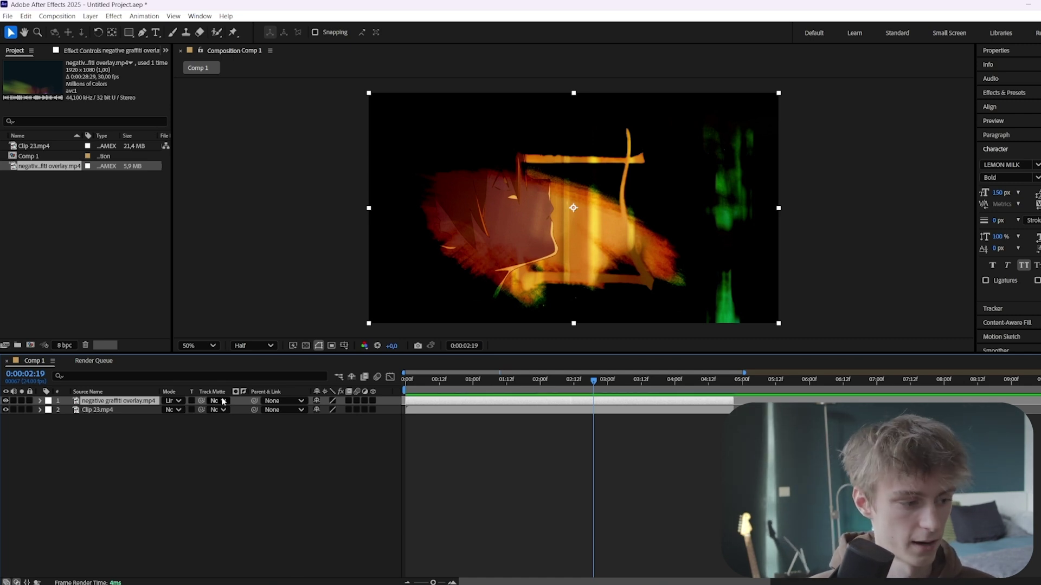
pyautogui.click(172, 400)
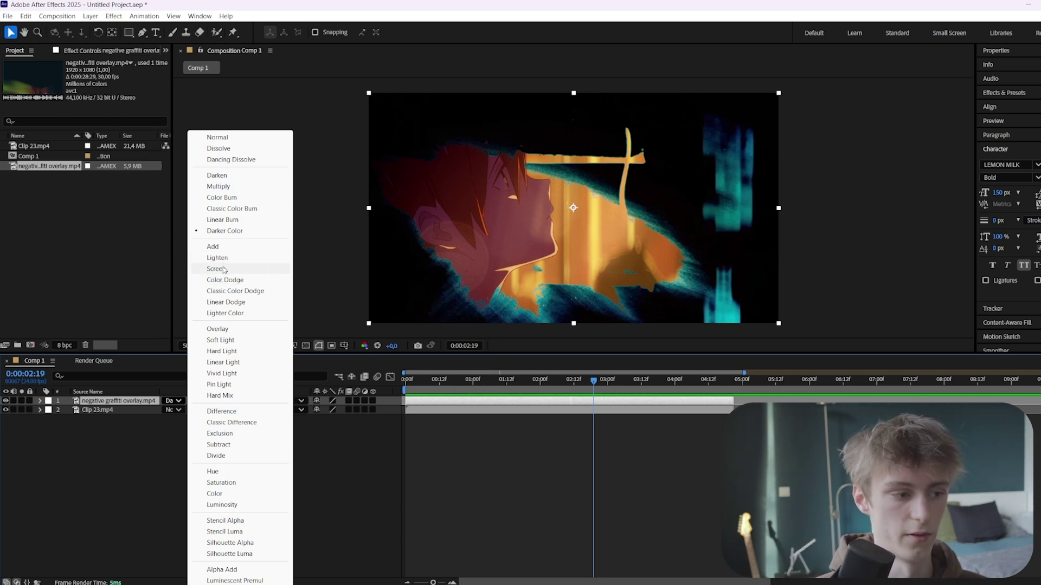
# Try Screen, then Add, then Linear Dodge on the graffiti overlay
pyautogui.click(216, 269)
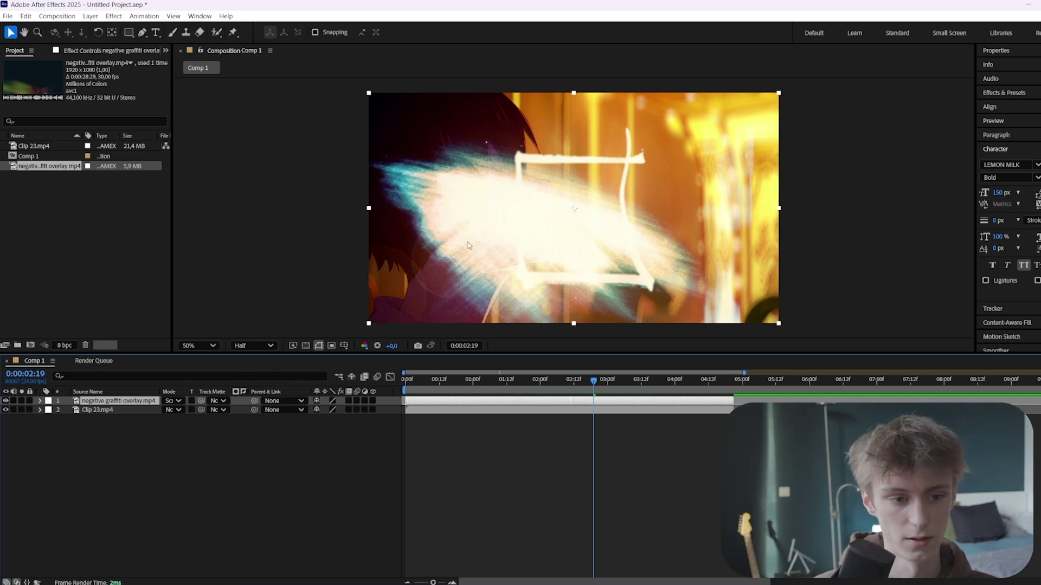
pyautogui.click(175, 401)
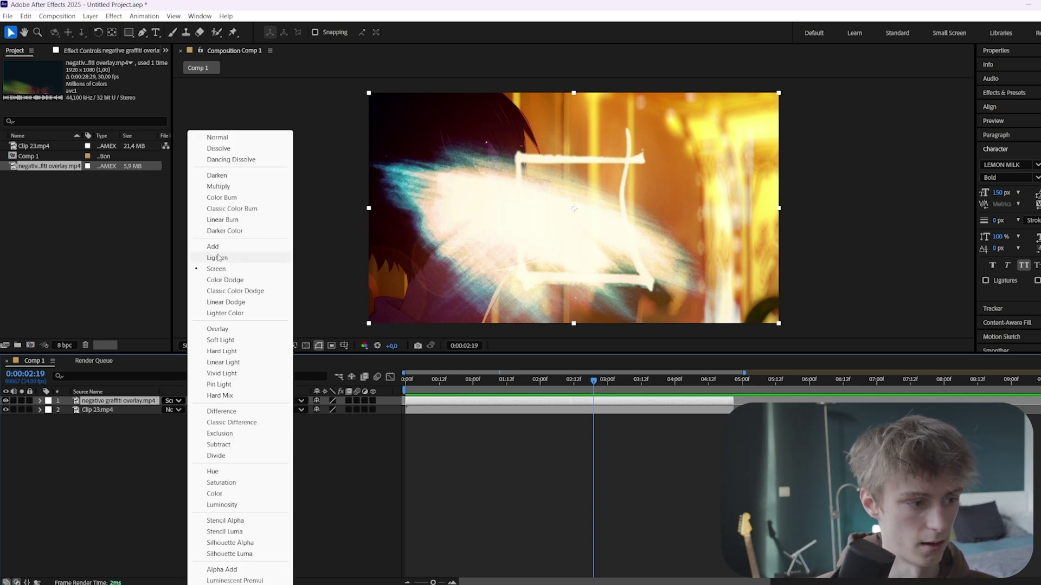
pyautogui.click(212, 246)
pyautogui.click(179, 401)
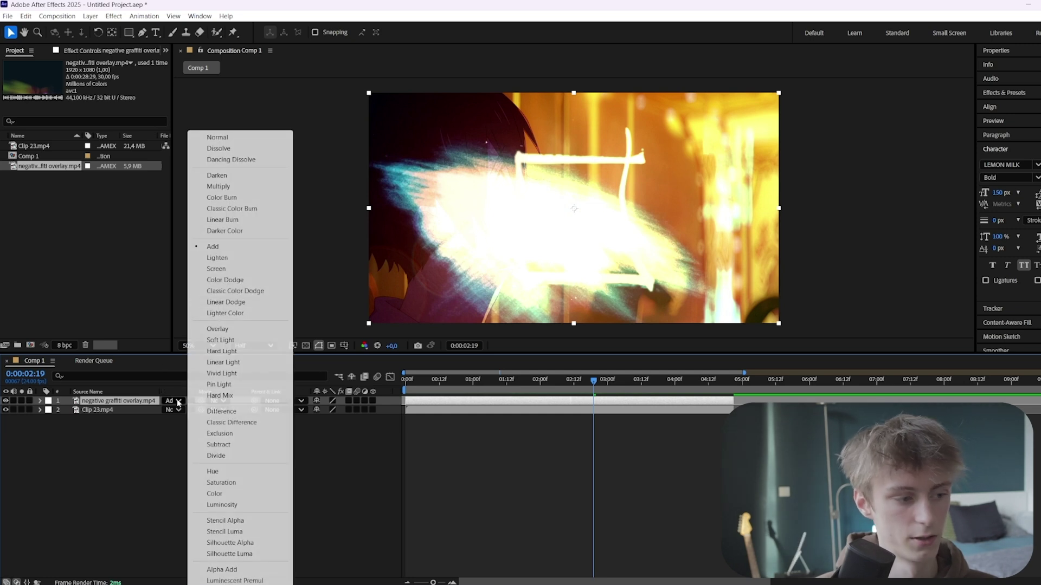
pyautogui.click(227, 303)
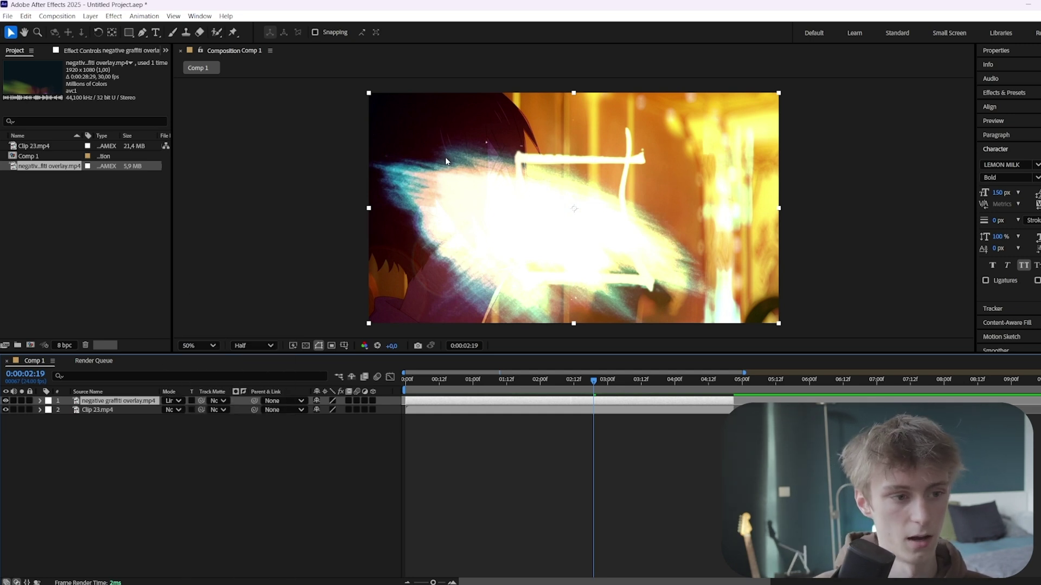
# Scrub back a frame and switch the overlay to Overlay blending
pyautogui.moveTo(594, 381)
pyautogui.mouseDown()
pyautogui.moveTo(560, 383)
pyautogui.moveTo(593, 384)
pyautogui.mouseUp()
pyautogui.click(174, 401)
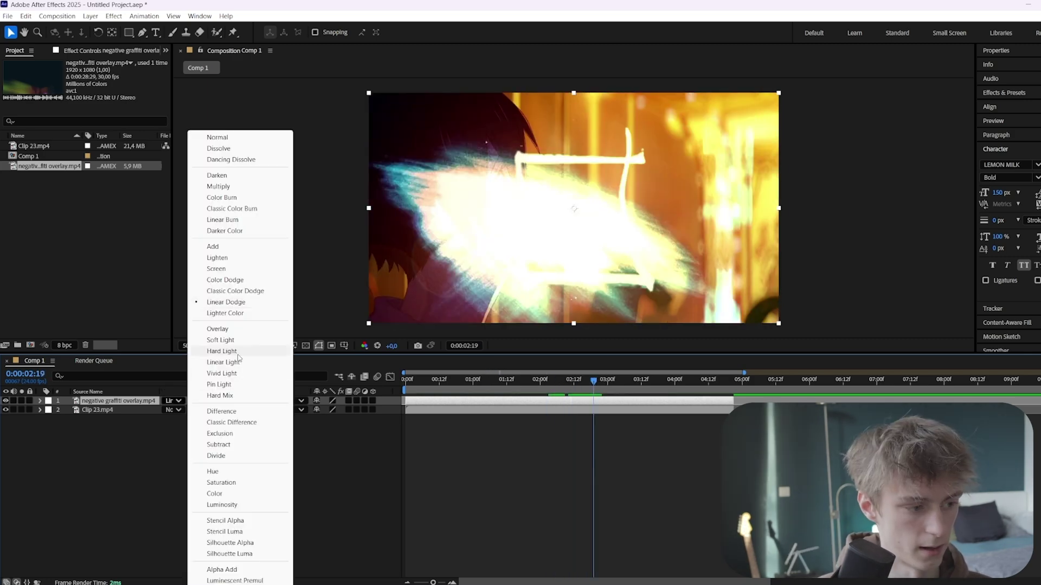
pyautogui.click(220, 329)
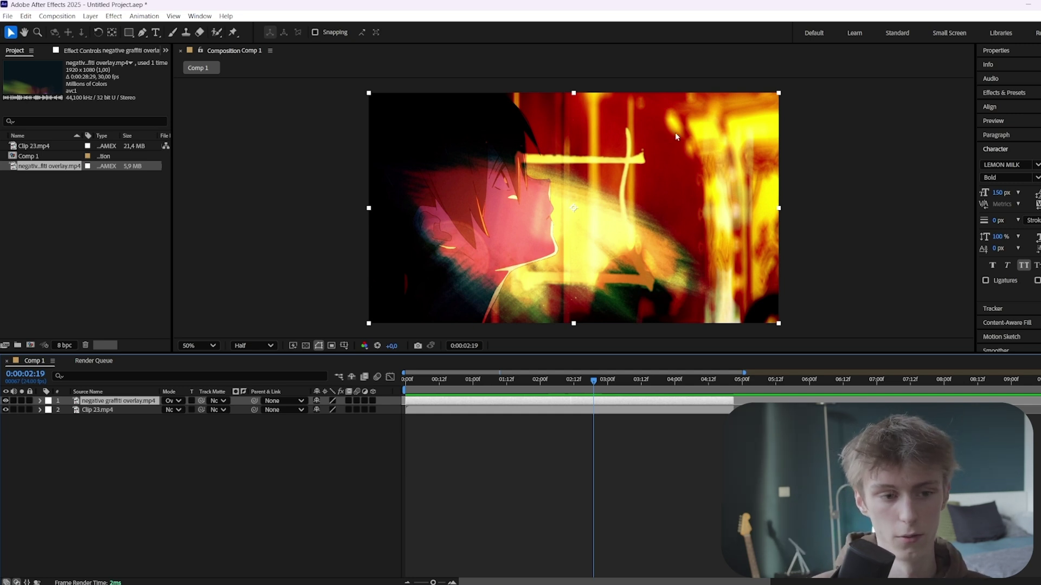
# Switch the graffiti overlay to Vivid Light, then Hard Mix, previewing other frames
pyautogui.click(173, 400)
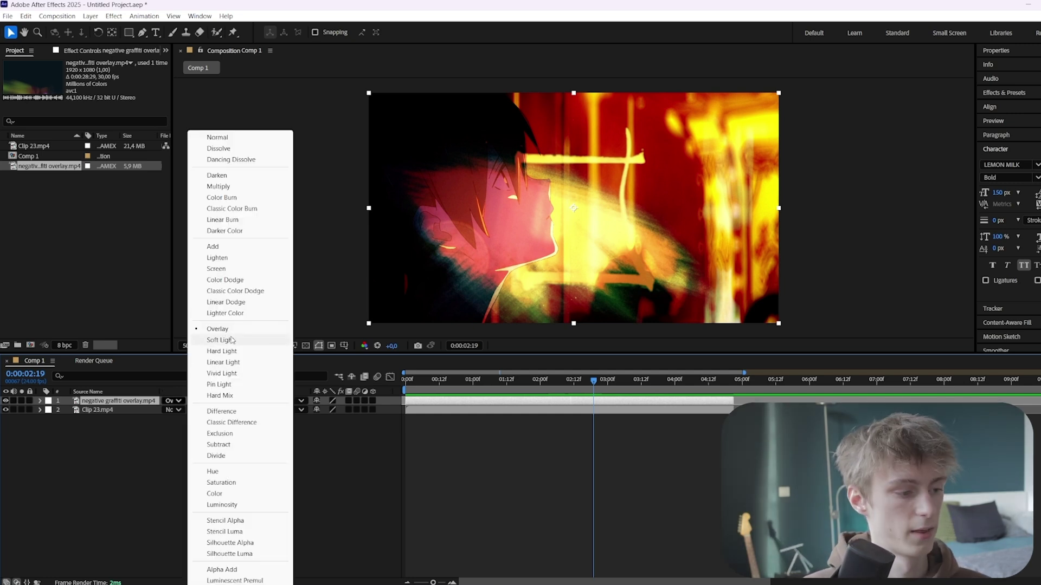
pyautogui.click(224, 374)
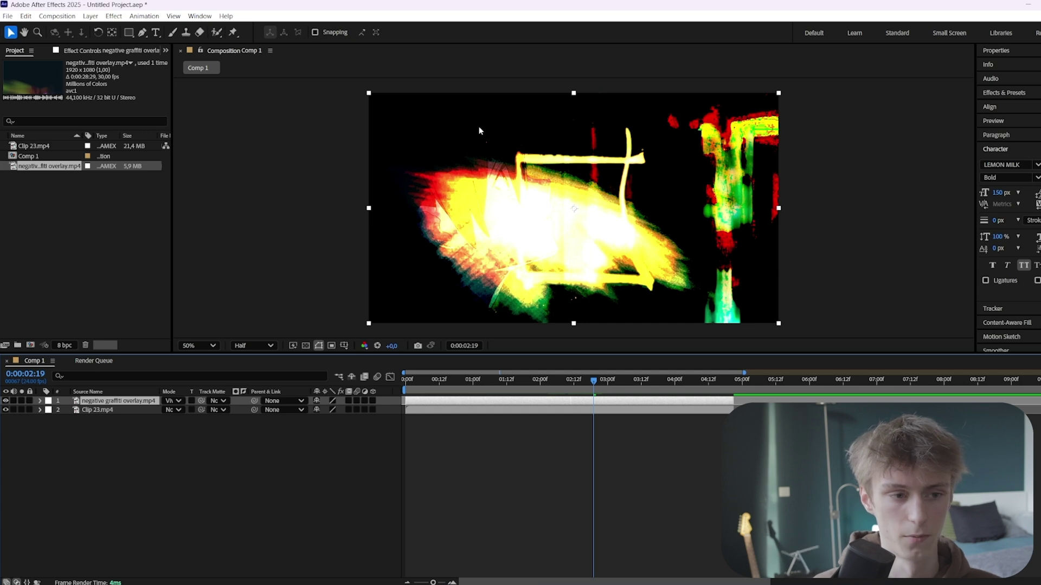
pyautogui.click(173, 401)
pyautogui.click(239, 395)
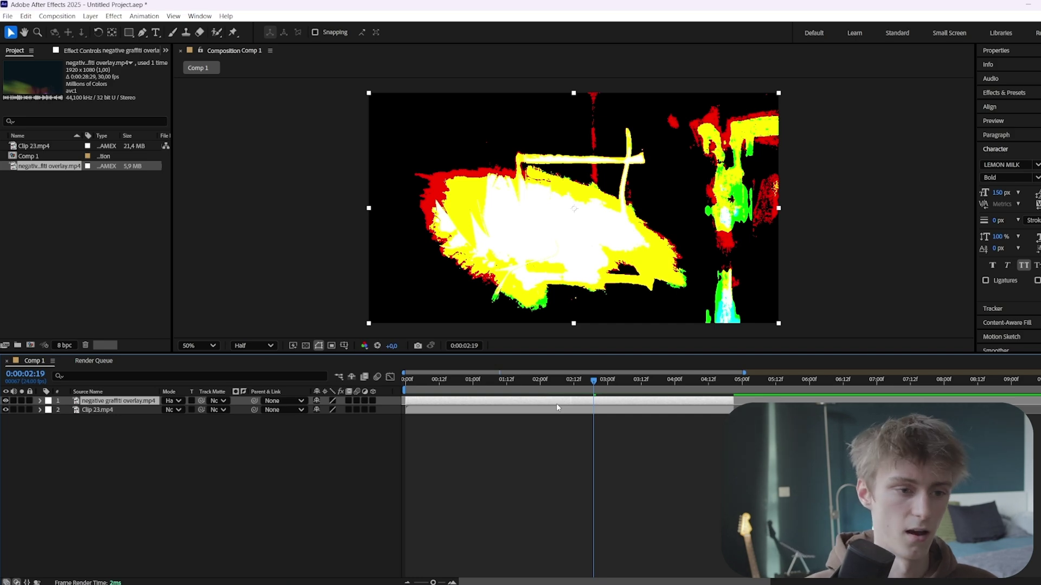
pyautogui.moveTo(589, 382)
pyautogui.mouseDown()
pyautogui.moveTo(439, 385)
pyautogui.moveTo(595, 387)
pyautogui.mouseUp()
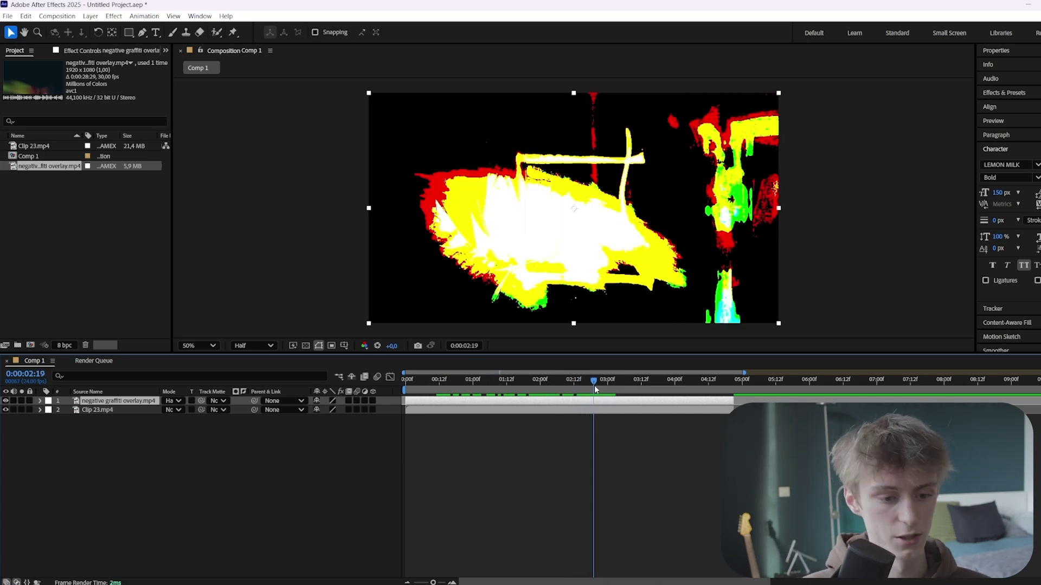
pyautogui.click(174, 400)
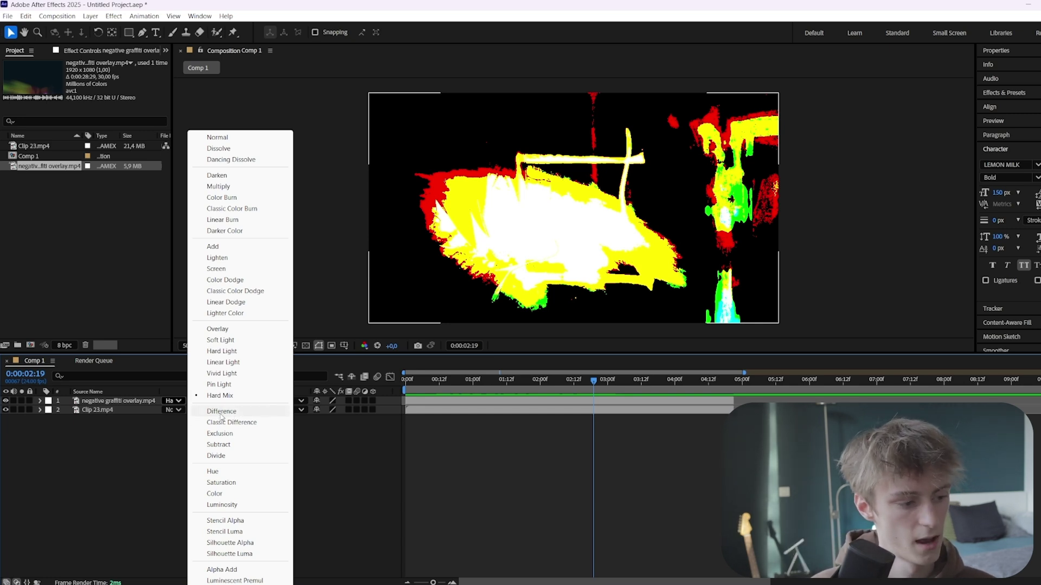
# Blend the graffiti overlay with Difference, then with Classic Difference
pyautogui.click(222, 413)
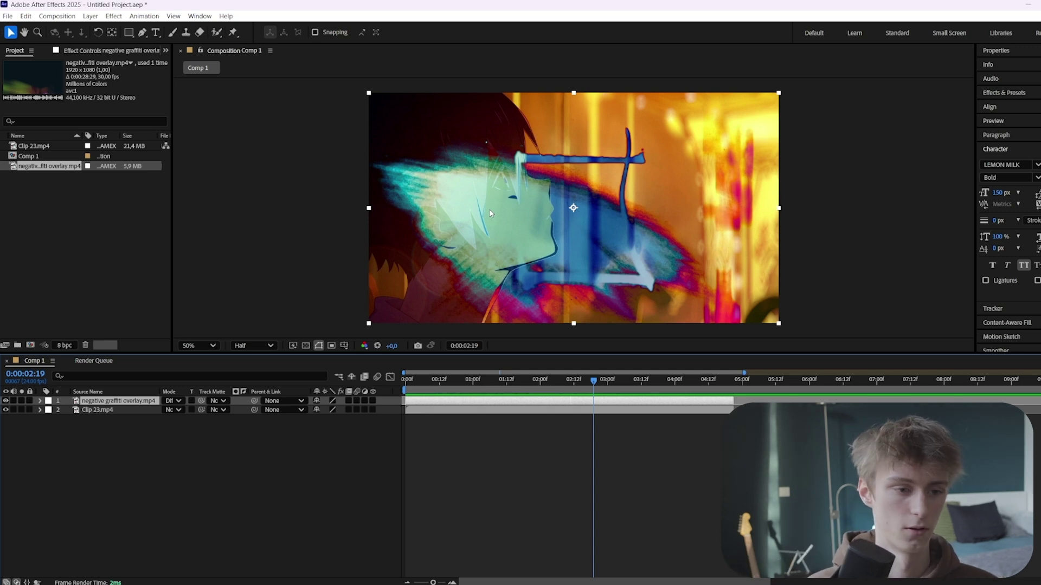
pyautogui.click(174, 400)
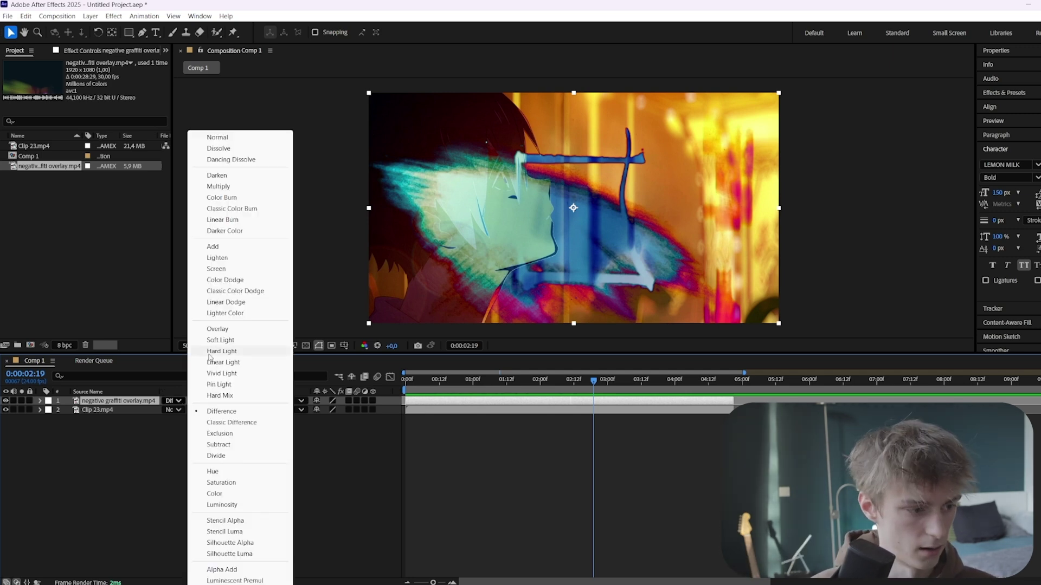
pyautogui.click(223, 423)
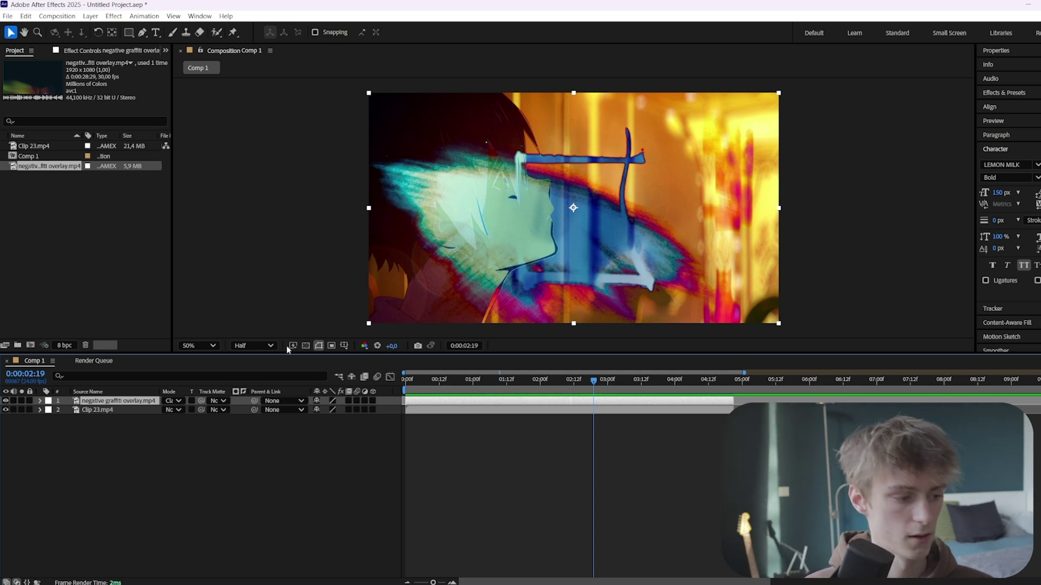
# Try Exclusion, then Subtract, and settle on Divide for the graffiti overlay
pyautogui.click(174, 401)
pyautogui.click(232, 435)
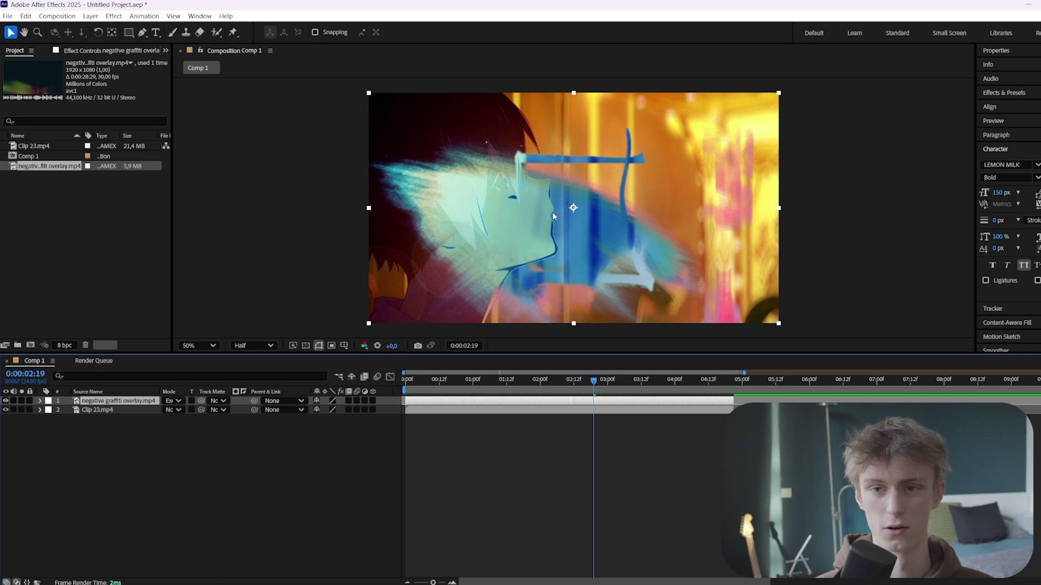
pyautogui.click(173, 400)
pyautogui.click(231, 446)
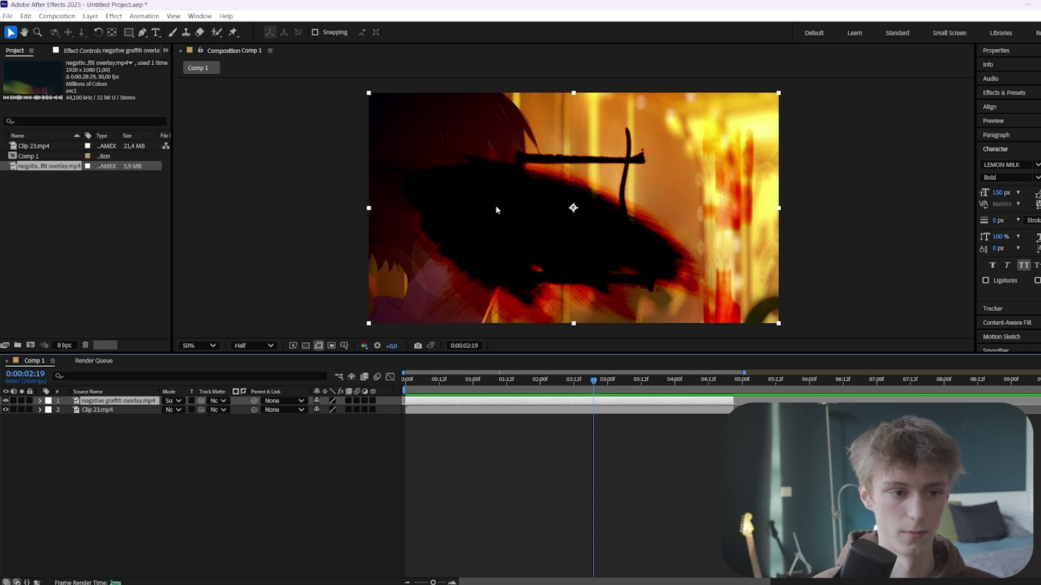
pyautogui.click(172, 400)
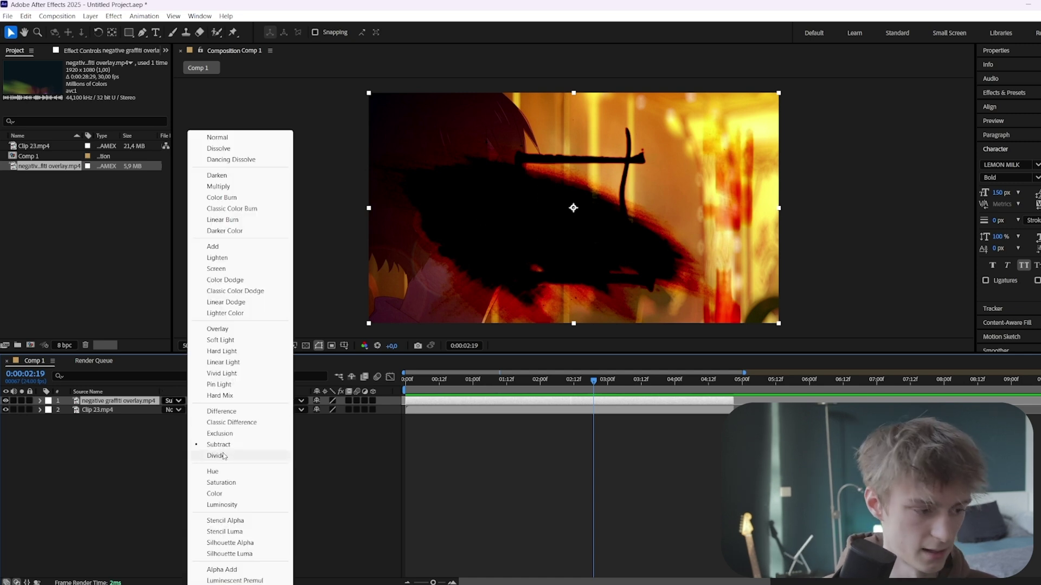
pyautogui.click(239, 456)
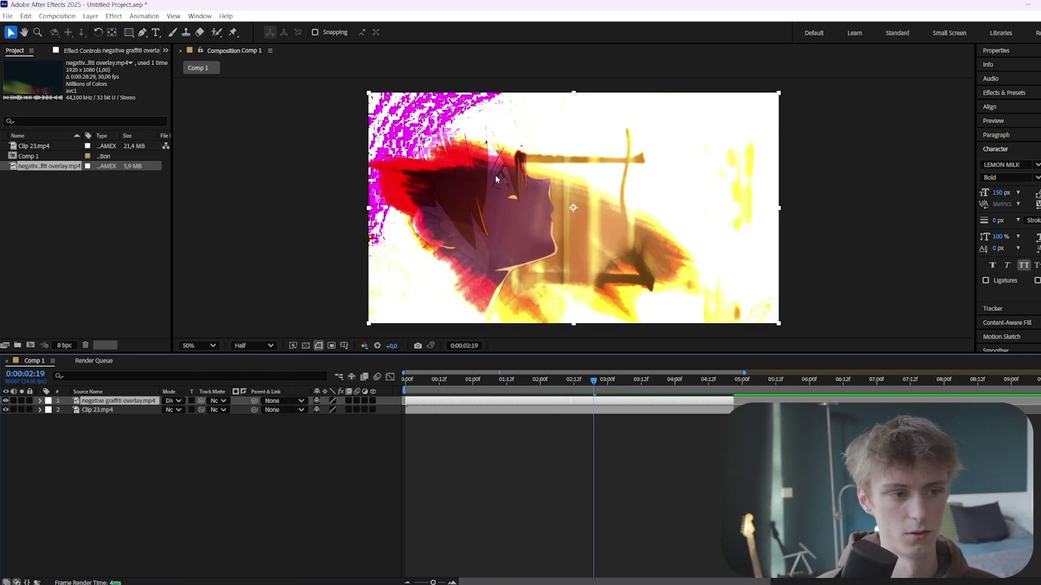
# Preview other frames of the Divide result and recentre the composition in the viewer
pyautogui.moveTo(602, 381); pyautogui.dragTo(577, 380)
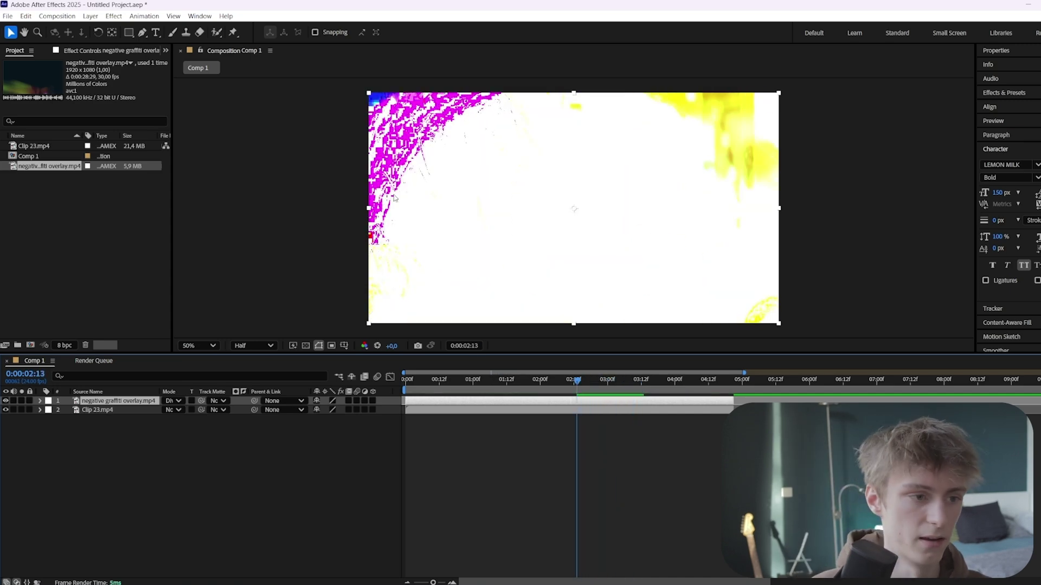
pyautogui.scroll(2, 353, 134)
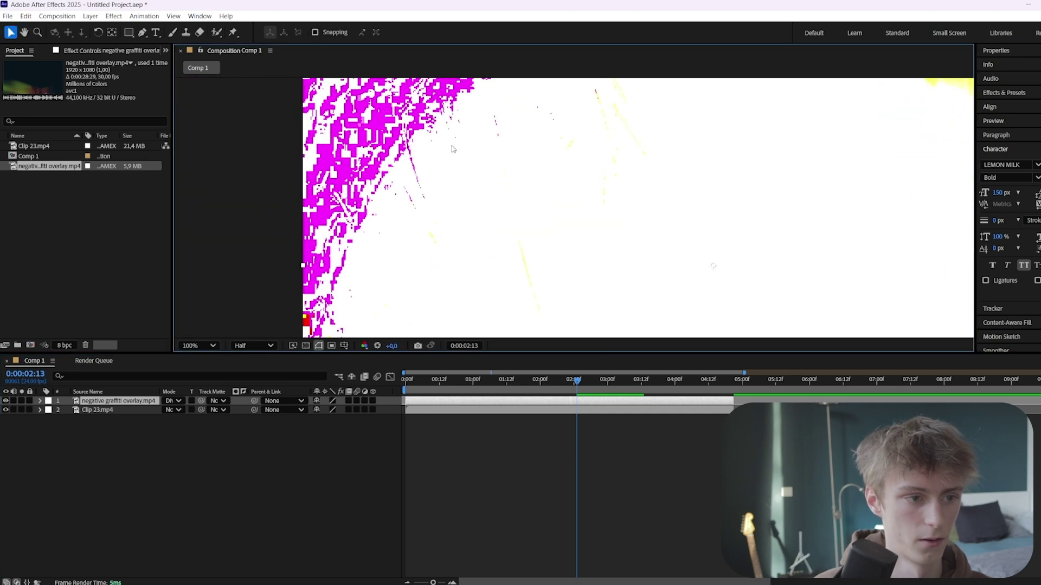
pyautogui.scroll(-2, 632, 205)
pyautogui.moveTo(631, 204); pyautogui.dragTo(558, 174)
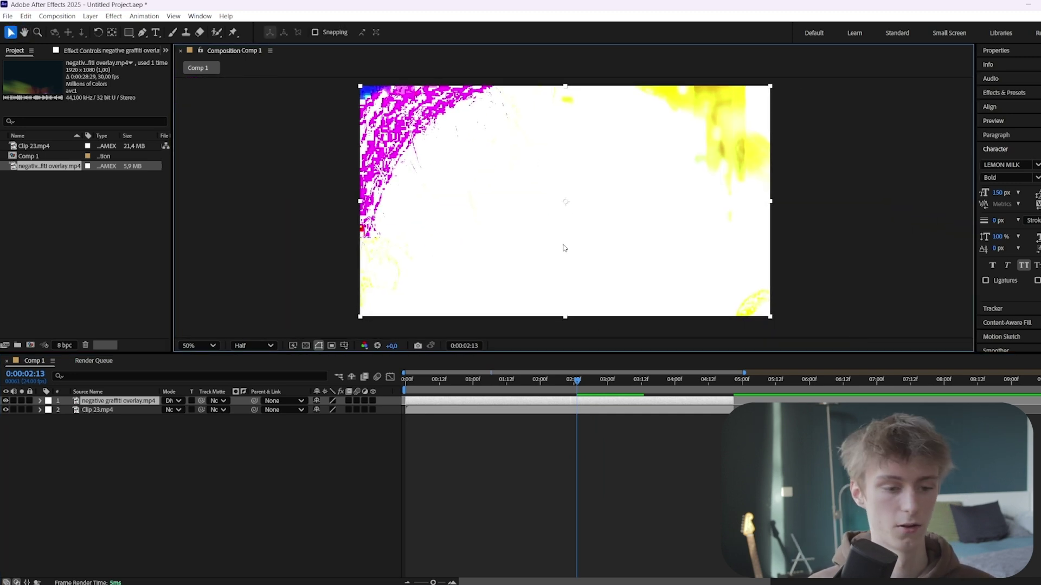
pyautogui.click(172, 401)
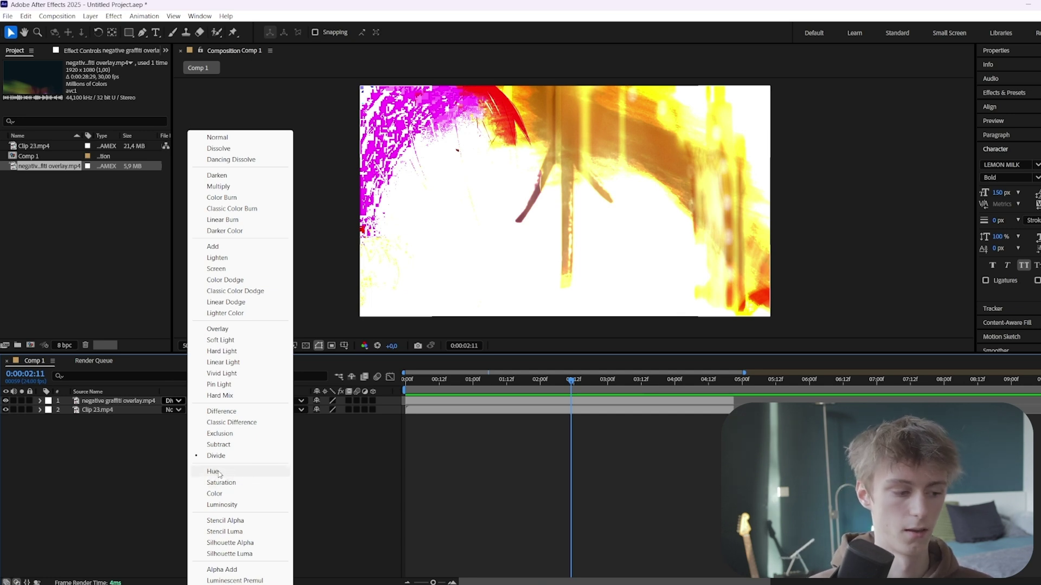
# Reset the graffiti overlay to Normal, then try Hue and Saturation blending
pyautogui.click(217, 137)
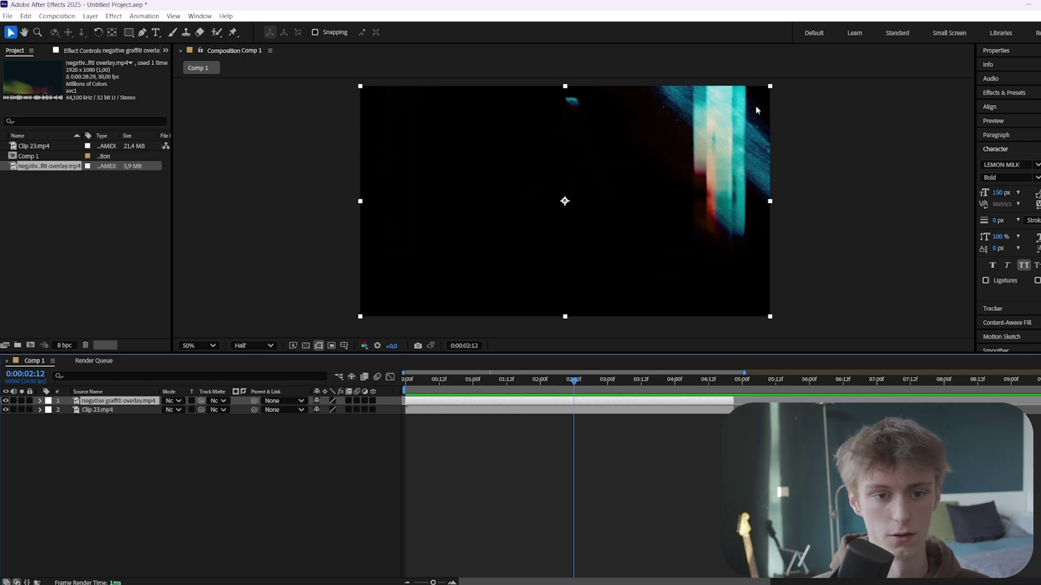
pyautogui.click(176, 401)
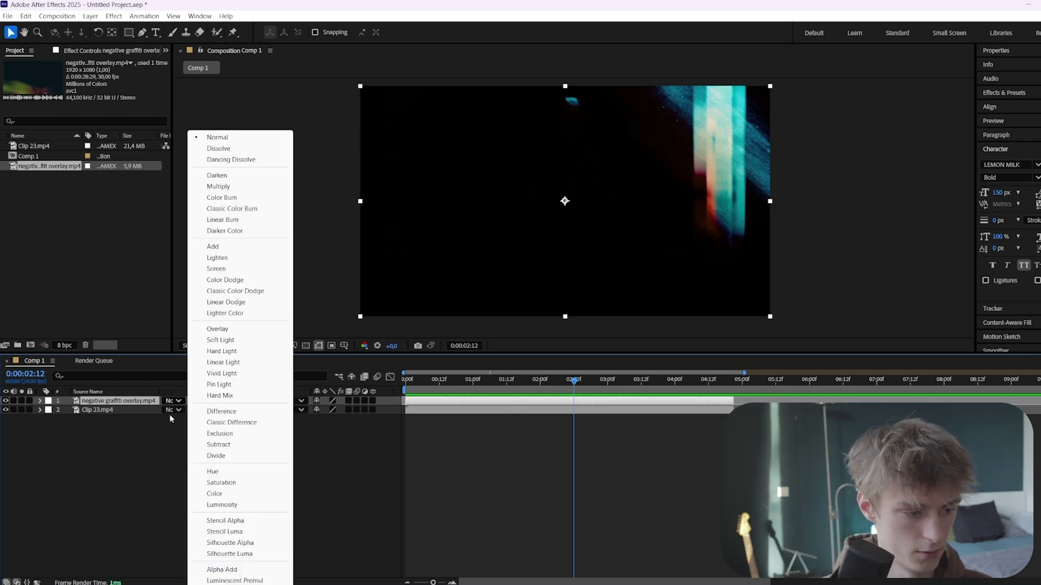
pyautogui.click(233, 473)
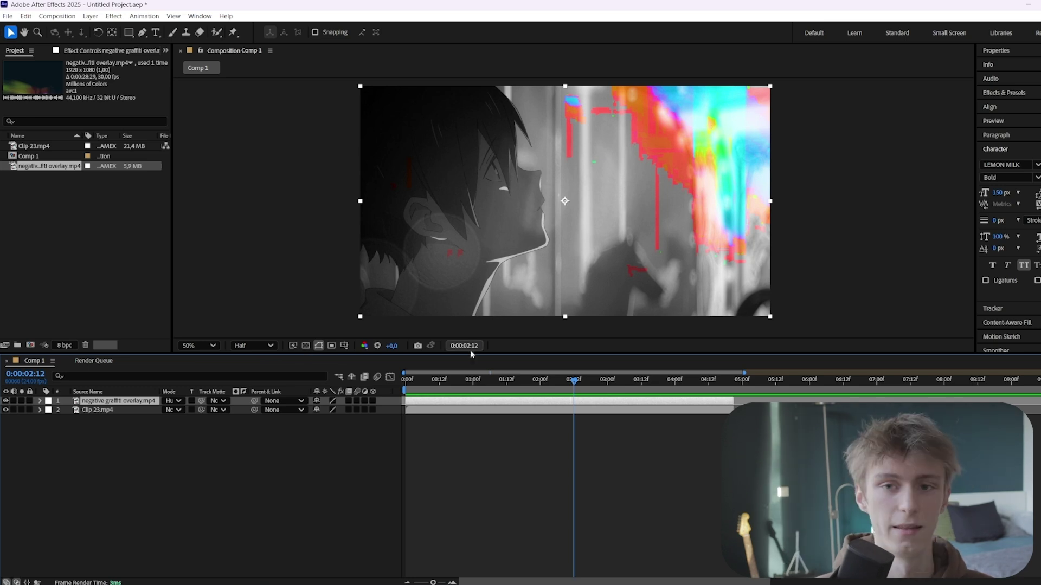
pyautogui.click(175, 403)
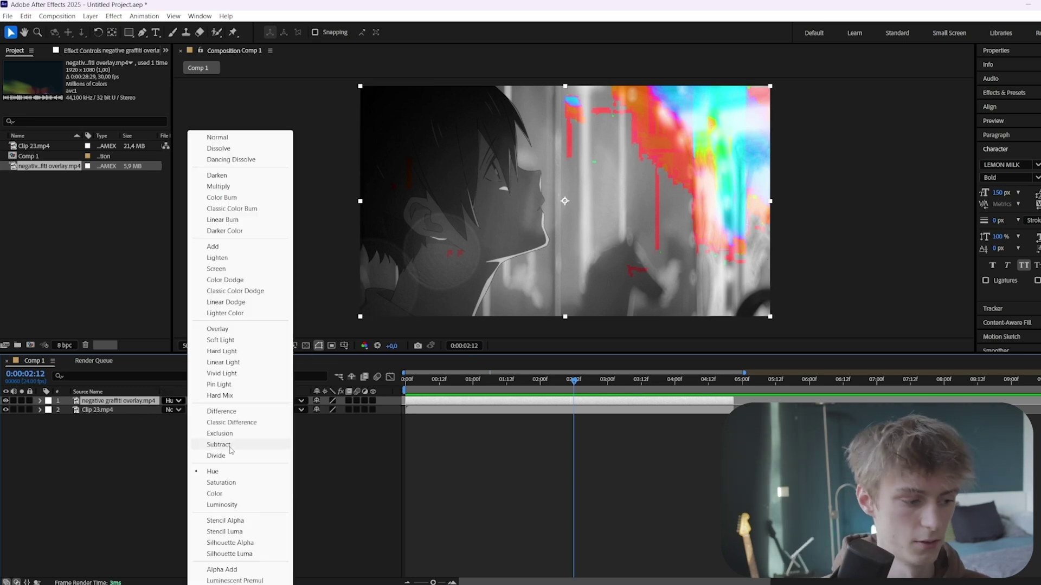
pyautogui.click(217, 482)
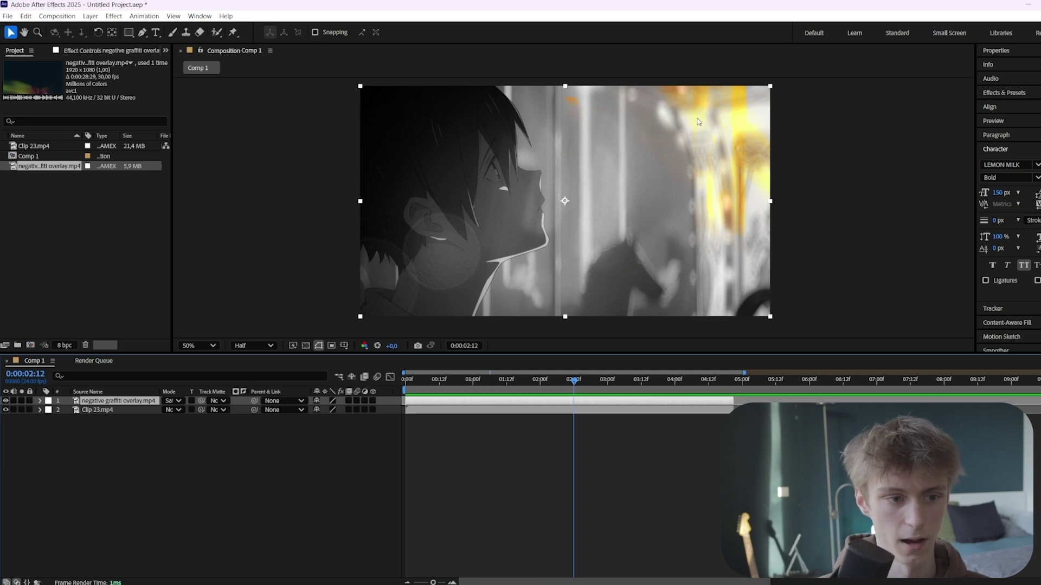
# Switch the overlay to Color, back to Normal, and finally to Color again
pyautogui.click(175, 400)
pyautogui.click(238, 490)
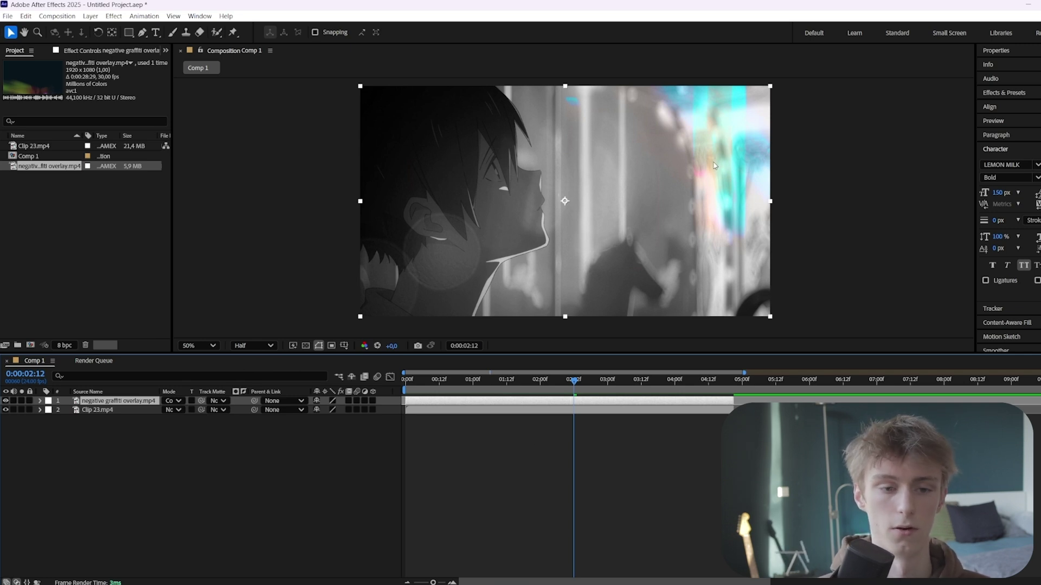
pyautogui.click(175, 400)
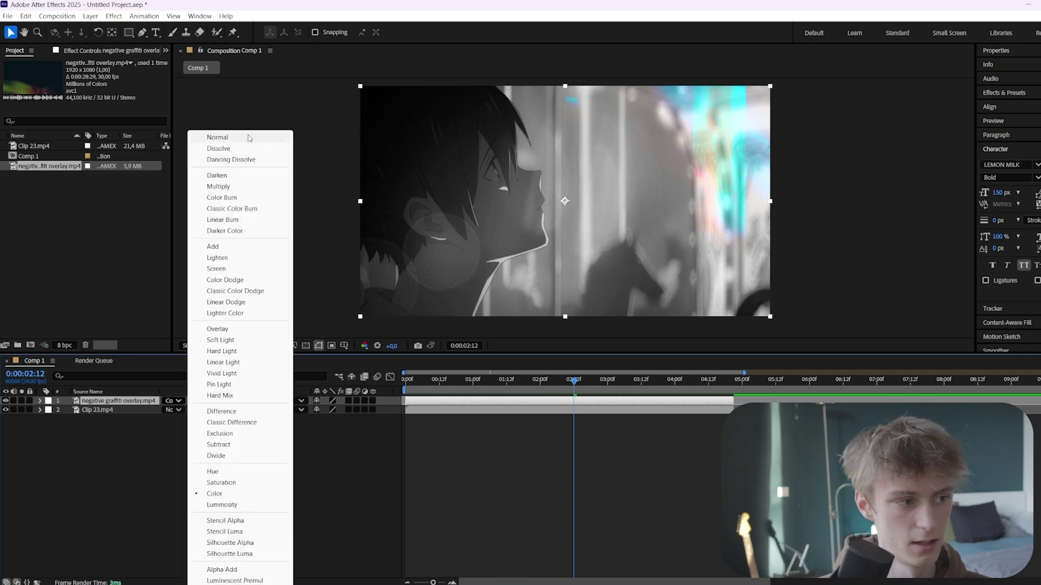
pyautogui.click(232, 139)
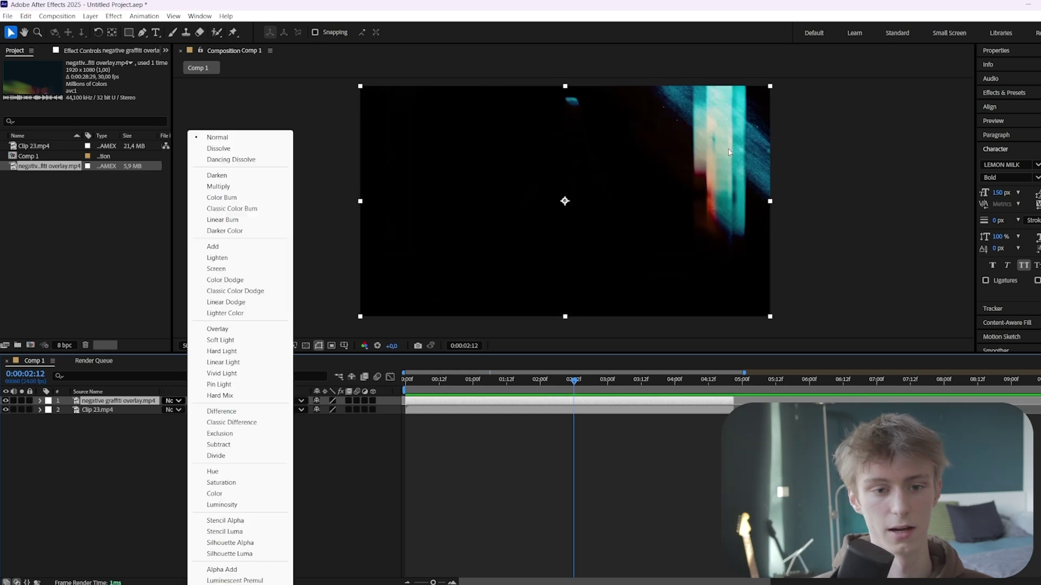
pyautogui.click(255, 493)
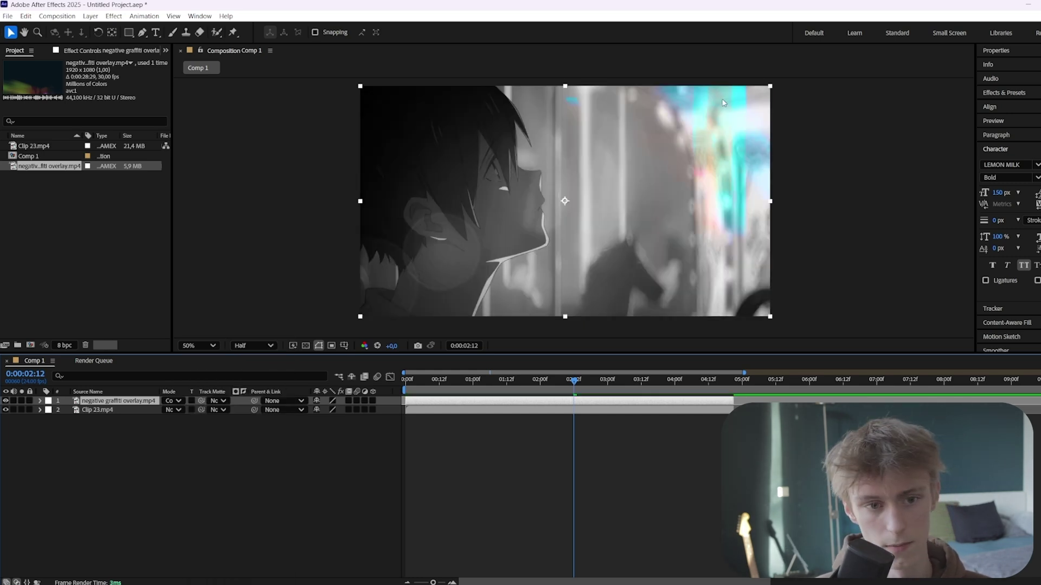
# Cycle the graffiti overlay through Luminosity, Alpha Add, Luminescent Premul and Stencil Alpha
pyautogui.click(177, 402)
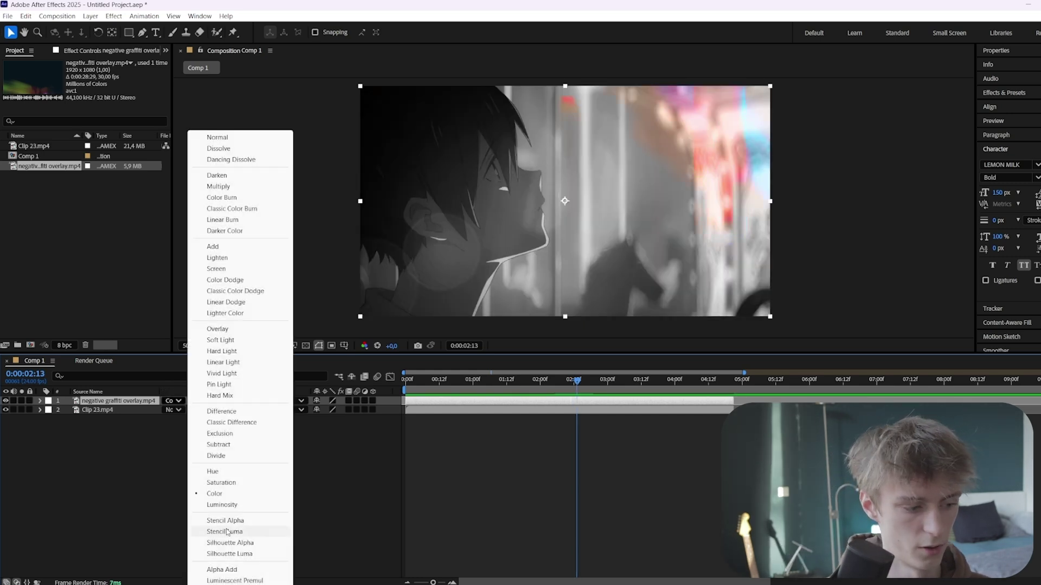
pyautogui.click(255, 504)
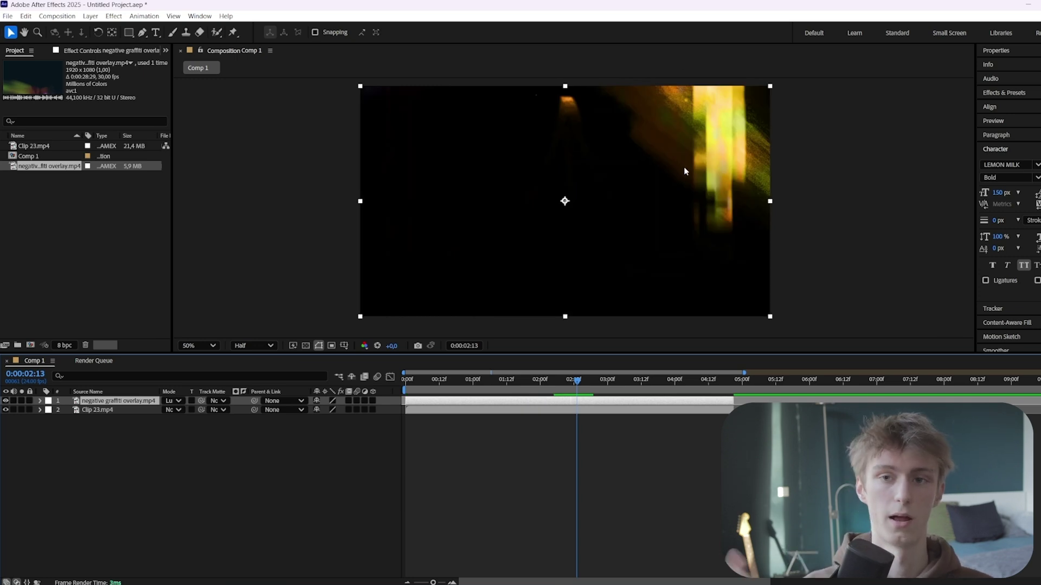
pyautogui.click(177, 401)
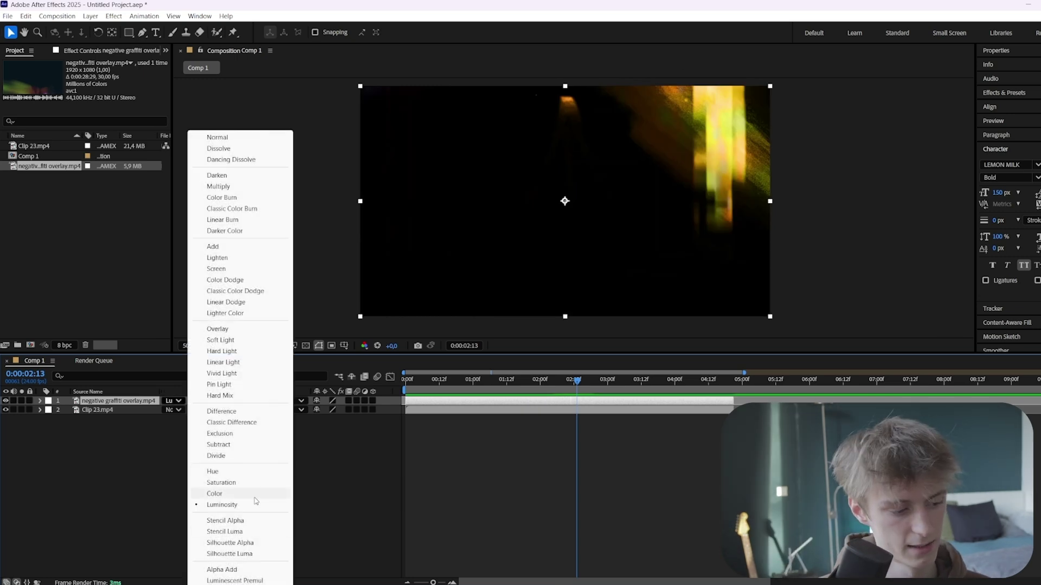
pyautogui.click(221, 569)
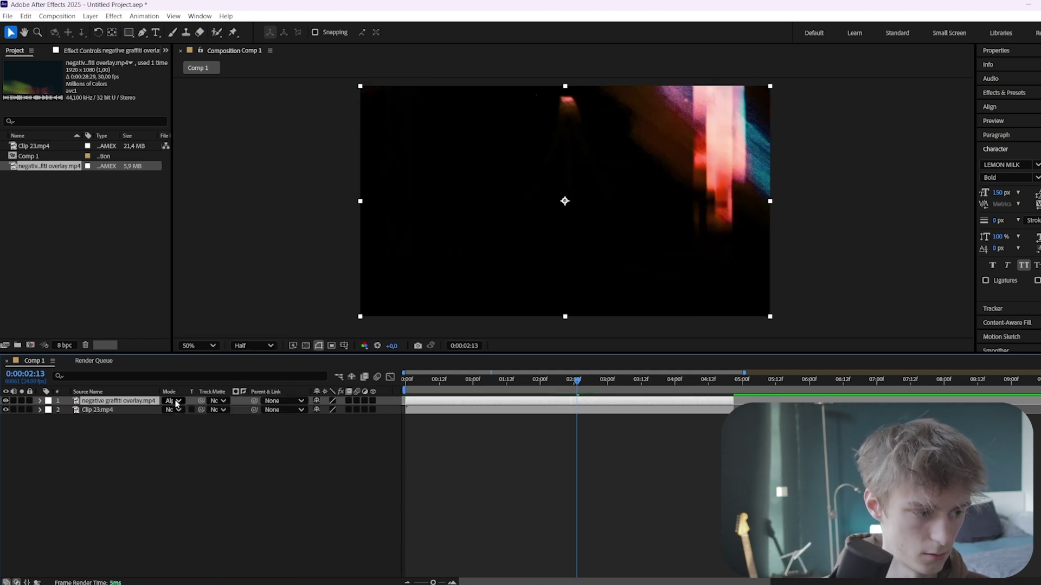
pyautogui.click(176, 401)
pyautogui.click(228, 580)
pyautogui.click(174, 401)
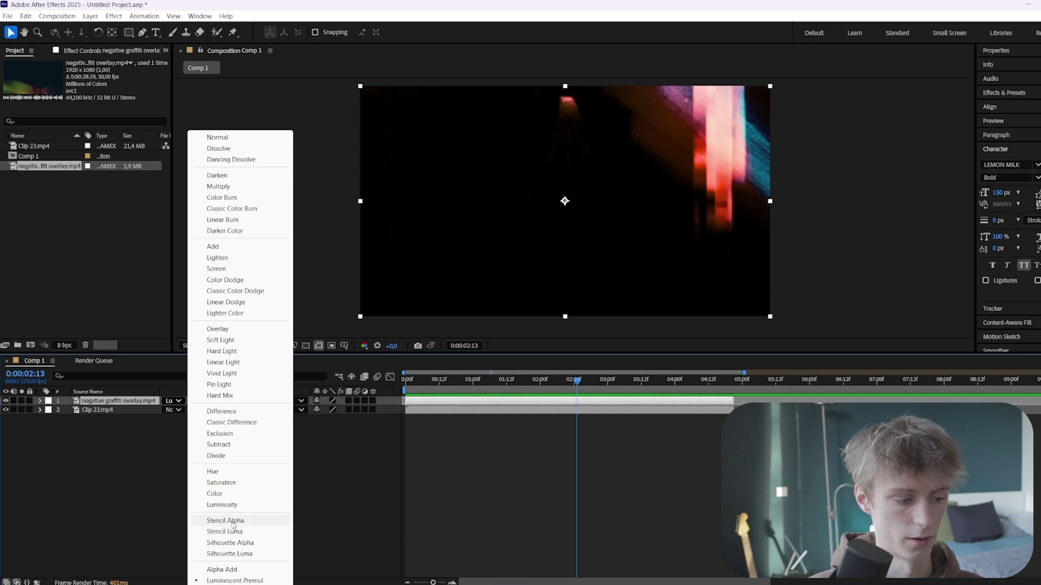
pyautogui.click(233, 520)
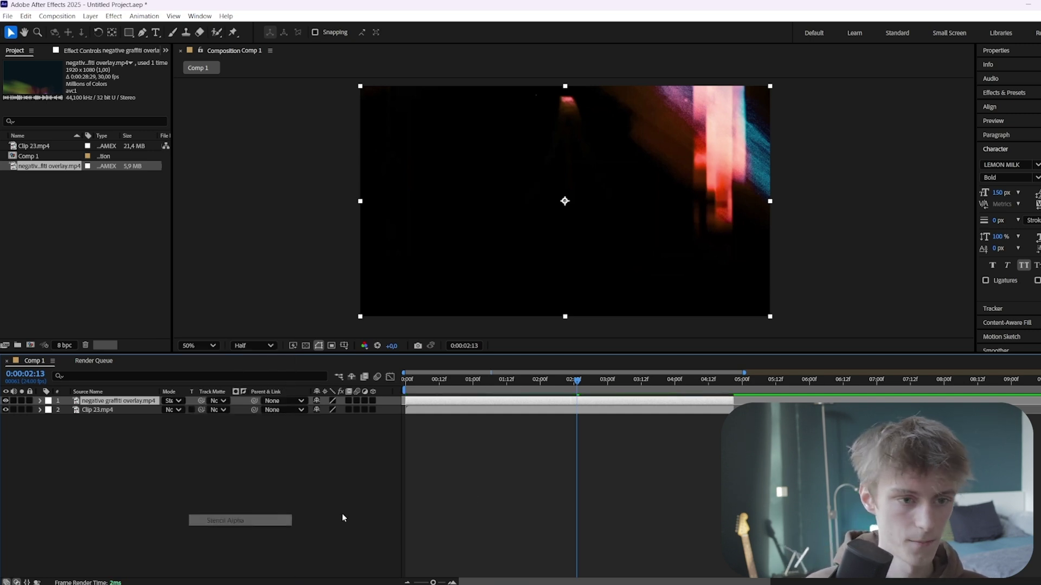
# Check Stencil Luma at 0:00:02:10, then switch to Silhouette Luma after viewing to 02:19
pyautogui.moveTo(577, 380); pyautogui.dragTo(569, 382)
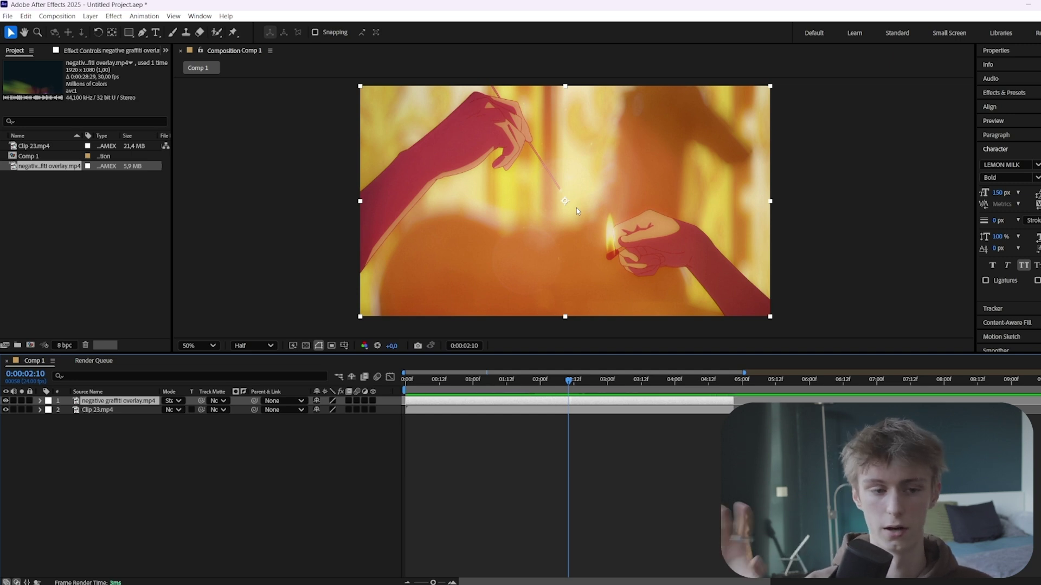
pyautogui.click(173, 400)
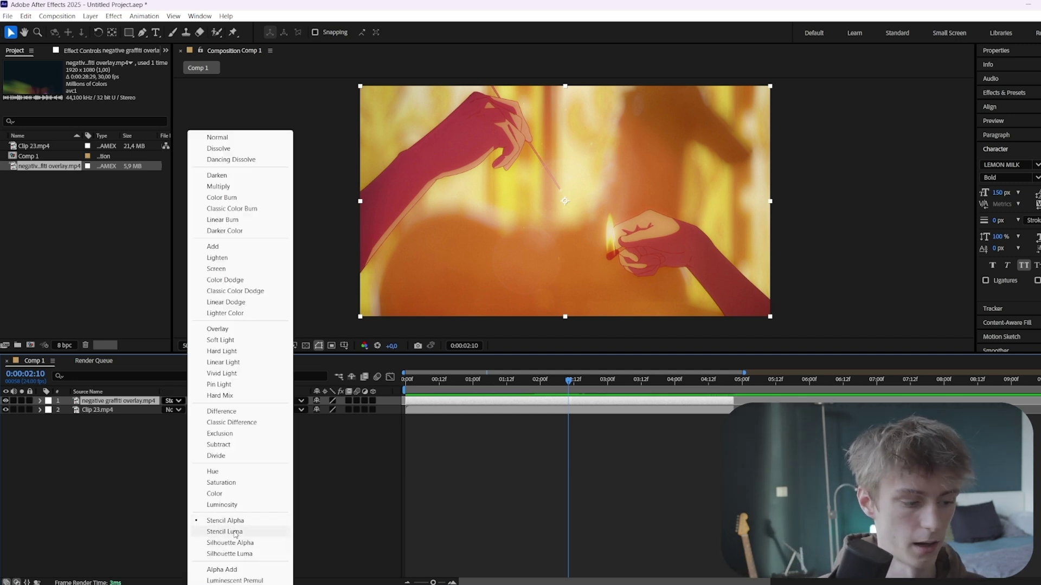
pyautogui.click(234, 533)
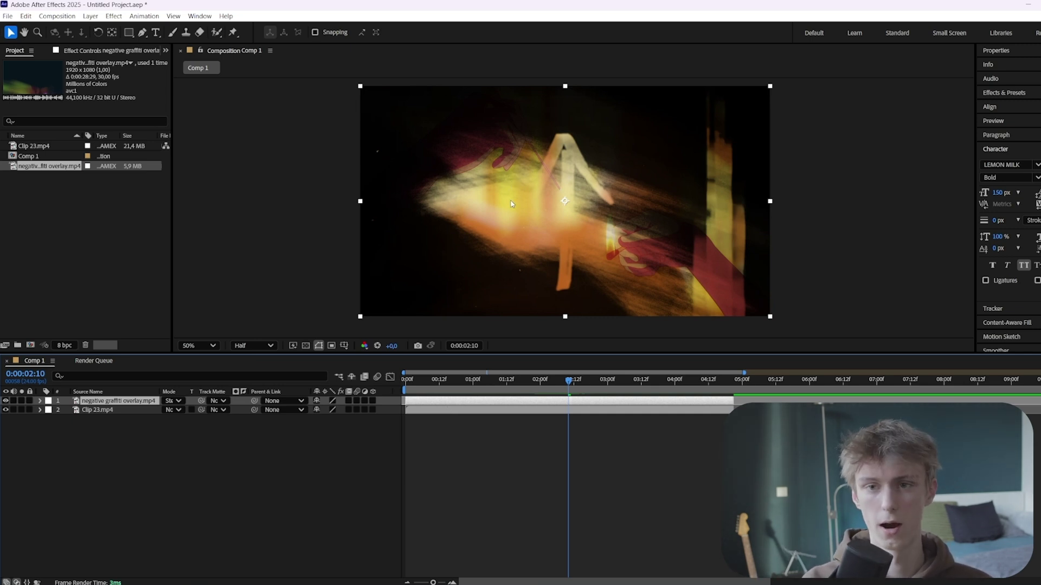
pyautogui.moveTo(568, 381); pyautogui.dragTo(596, 382)
pyautogui.click(174, 400)
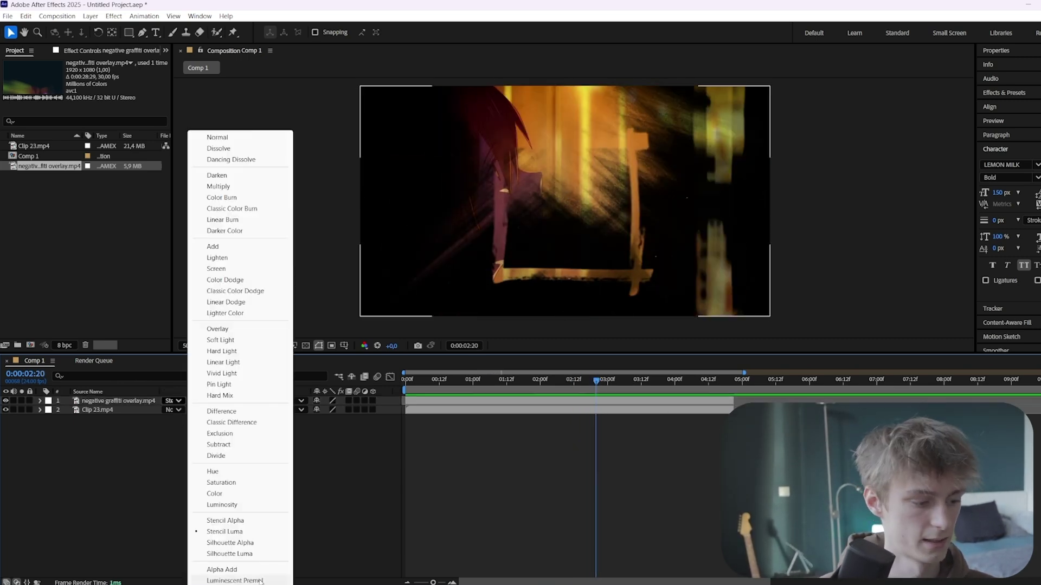
pyautogui.click(232, 554)
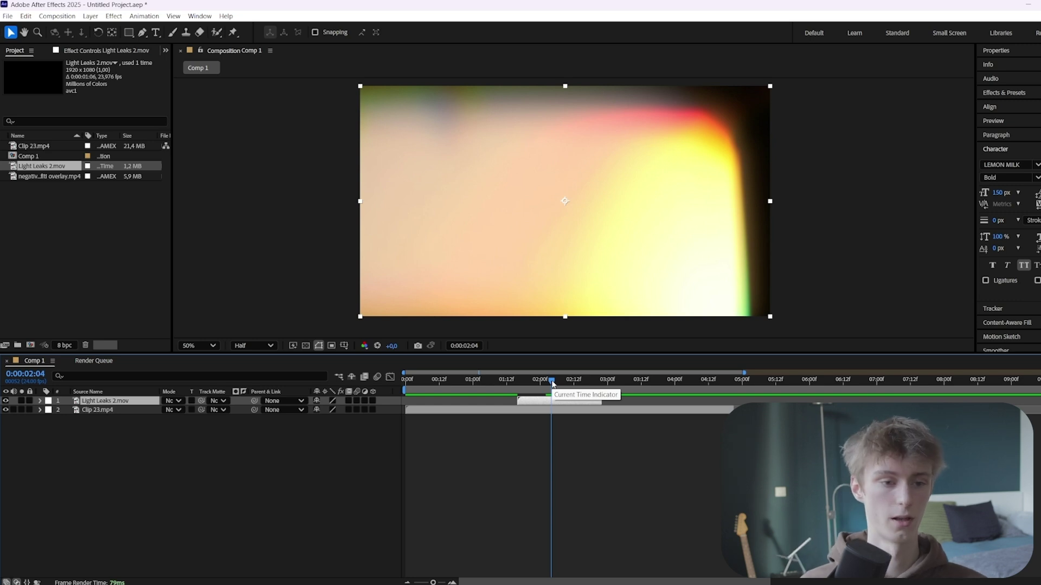
# Preview the Light Leaks 2.mov layer from 0:00:01:17 and compare it hidden and shown
pyautogui.moveTo(552, 383); pyautogui.dragTo(546, 383)
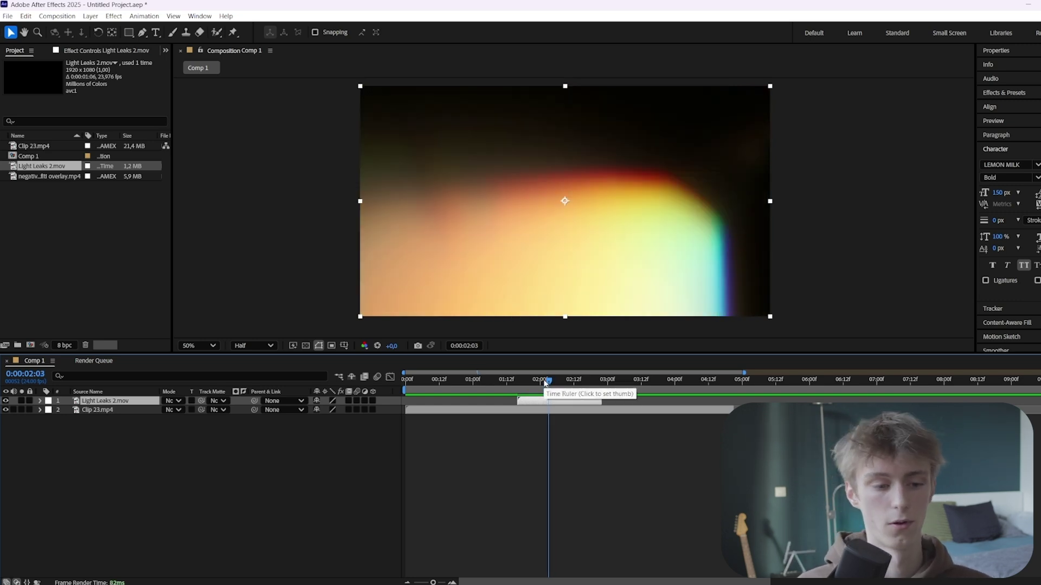
pyautogui.moveTo(546, 383); pyautogui.dragTo(520, 382)
pyautogui.press('space')
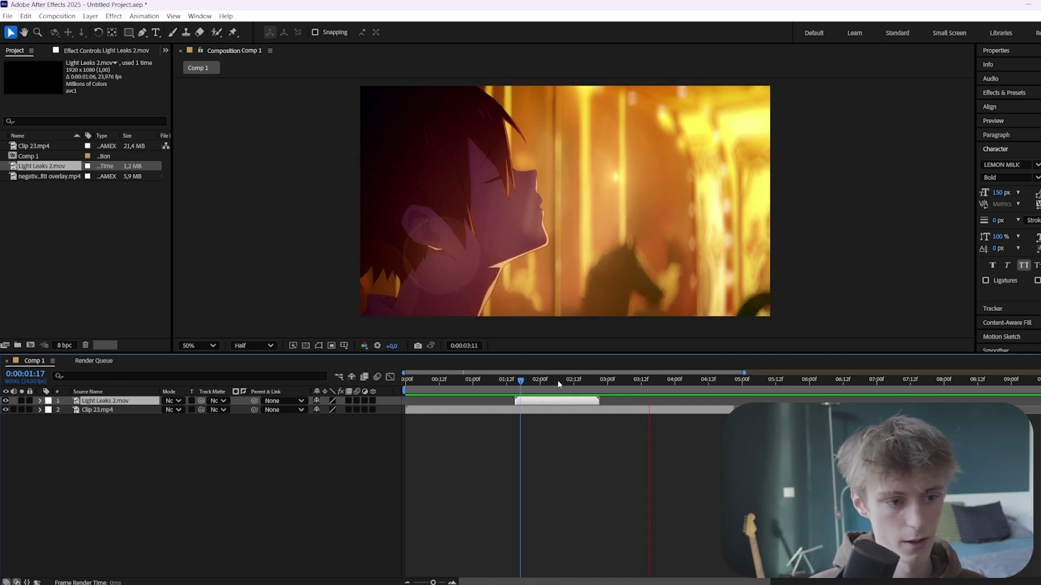
pyautogui.press('space')
pyautogui.click(6, 401)
pyautogui.click(559, 382)
pyautogui.moveTo(560, 385); pyautogui.dragTo(572, 382)
pyautogui.click(5, 400)
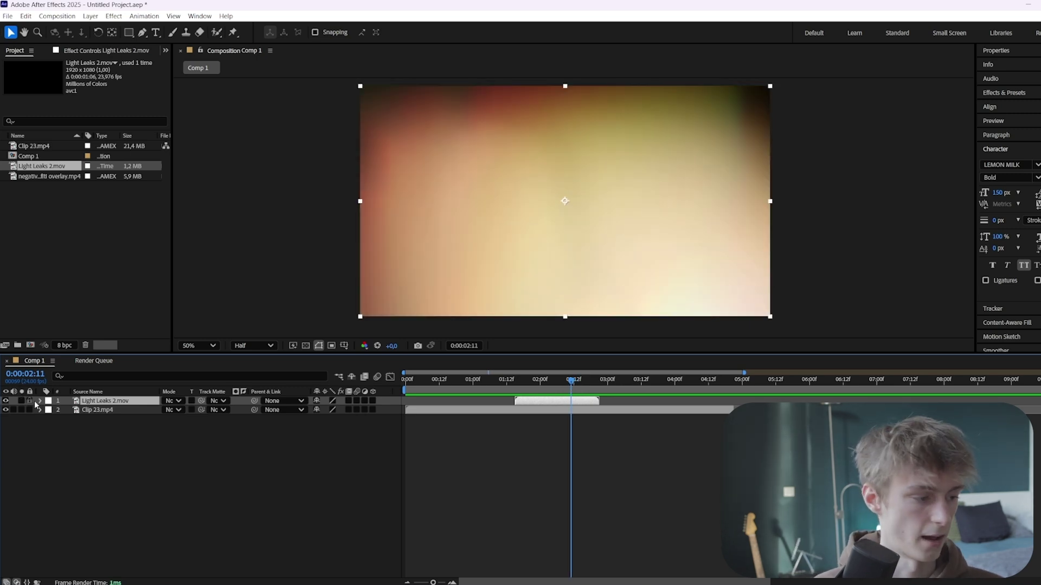
# Try Lighter Color on the light leak, then switch it to Linear Dodge
pyautogui.click(174, 400)
pyautogui.click(224, 312)
pyautogui.moveTo(572, 381); pyautogui.dragTo(542, 381)
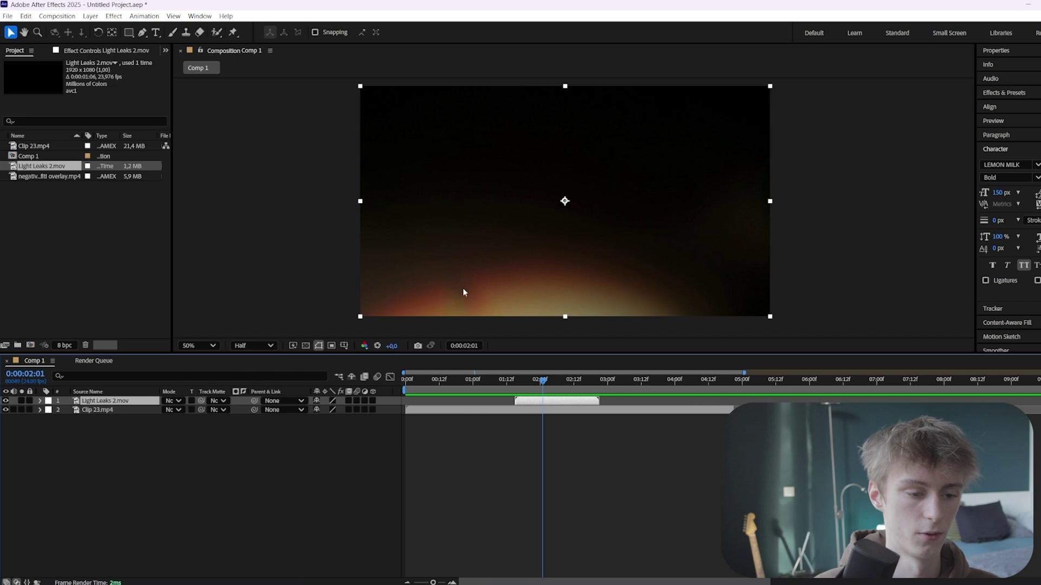
pyautogui.click(552, 381)
pyautogui.click(179, 402)
pyautogui.click(226, 302)
pyautogui.click(174, 400)
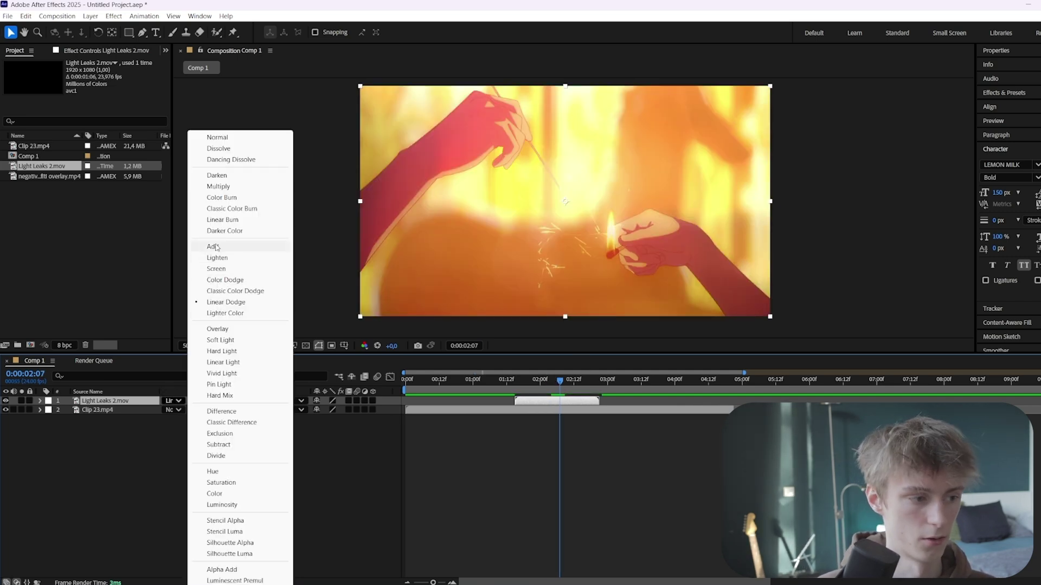
# Check the Linear Dodge light leak at 0:00:02:11, then preview from 0:00:01:12 to 0:00:02:13
pyautogui.moveTo(567, 402)
pyautogui.mouseDown()
pyautogui.moveTo(583, 402)
pyautogui.moveTo(560, 403)
pyautogui.mouseUp()
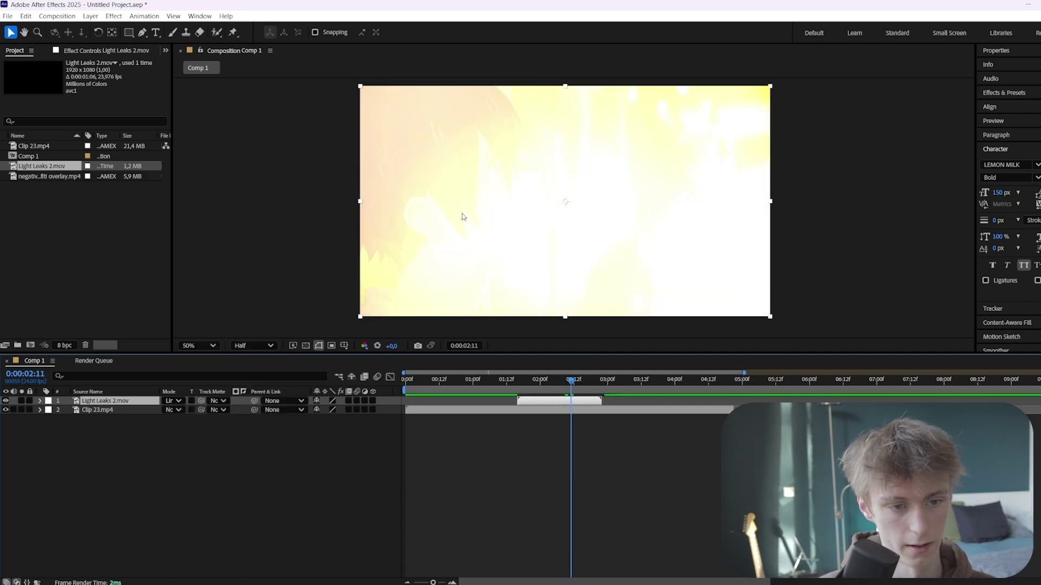
pyautogui.click(507, 384)
pyautogui.press('space')
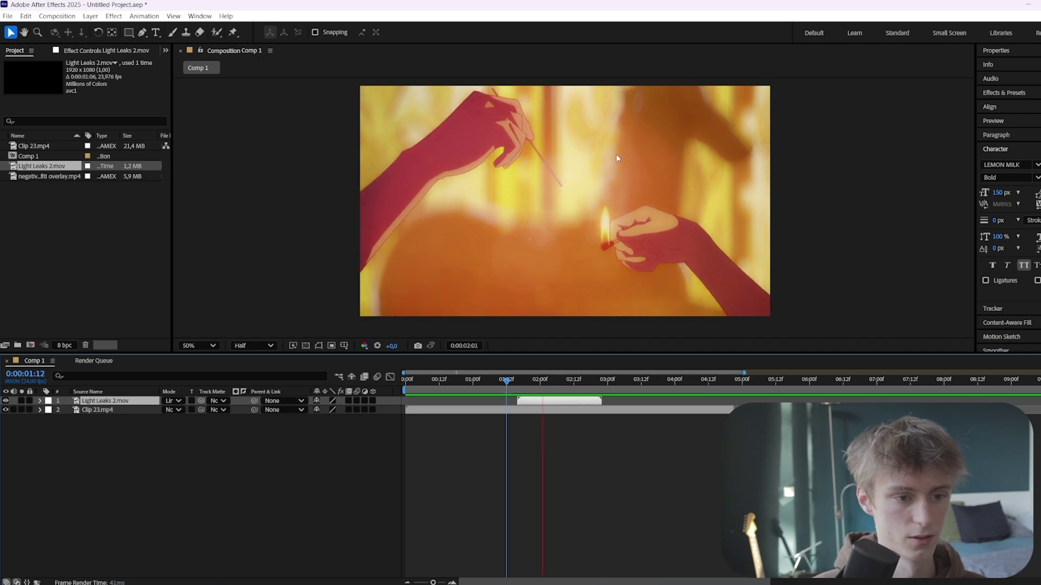
pyautogui.click(577, 381)
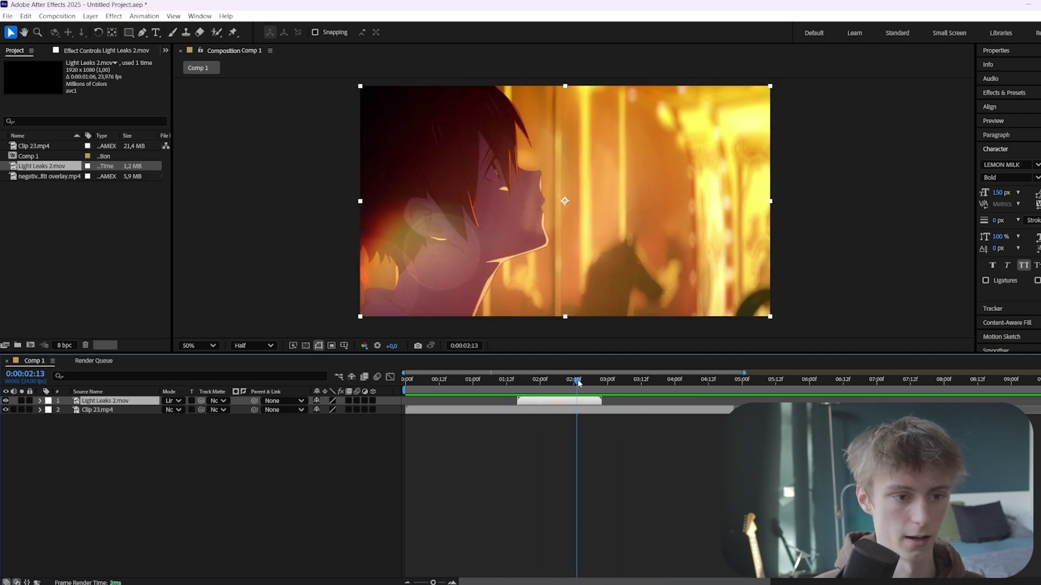